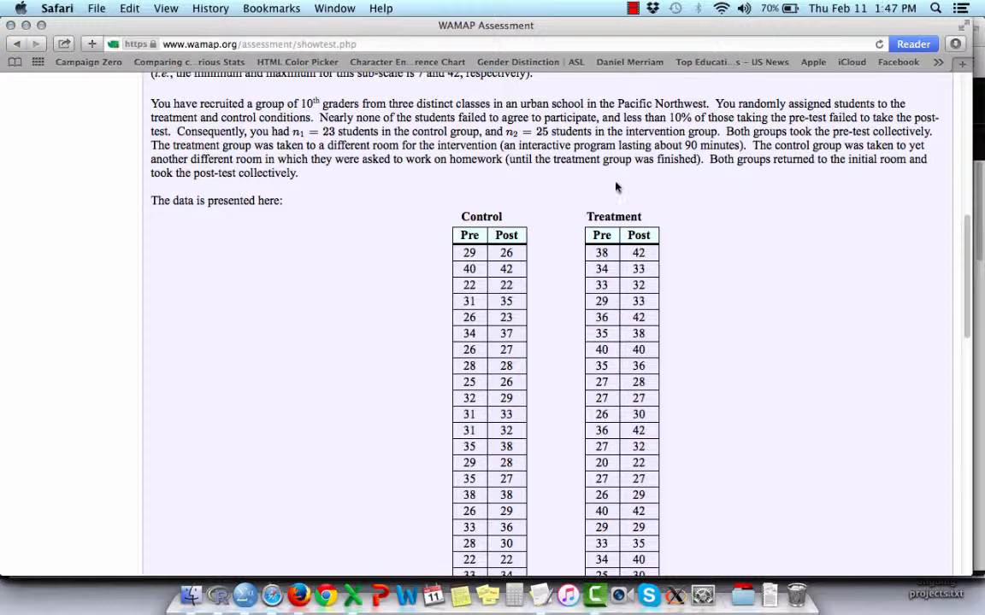
Switch from the WAMAP data page to the R Console and repeat 7 five times with rep.int(7,5)
scroll(484, 205, down, 3)
scroll(481, 229, down, 1)
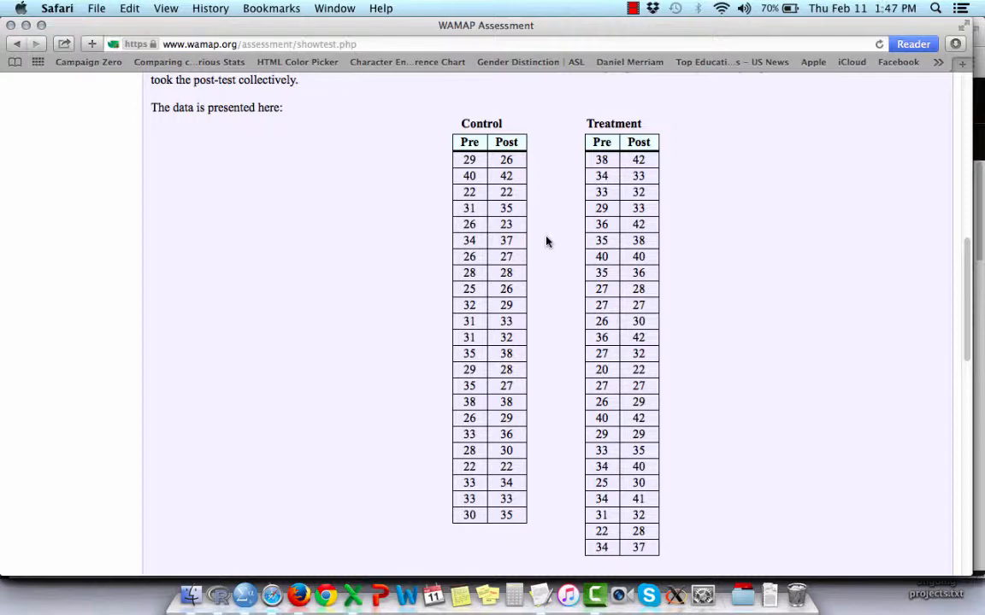
scroll(547, 242, up, 3)
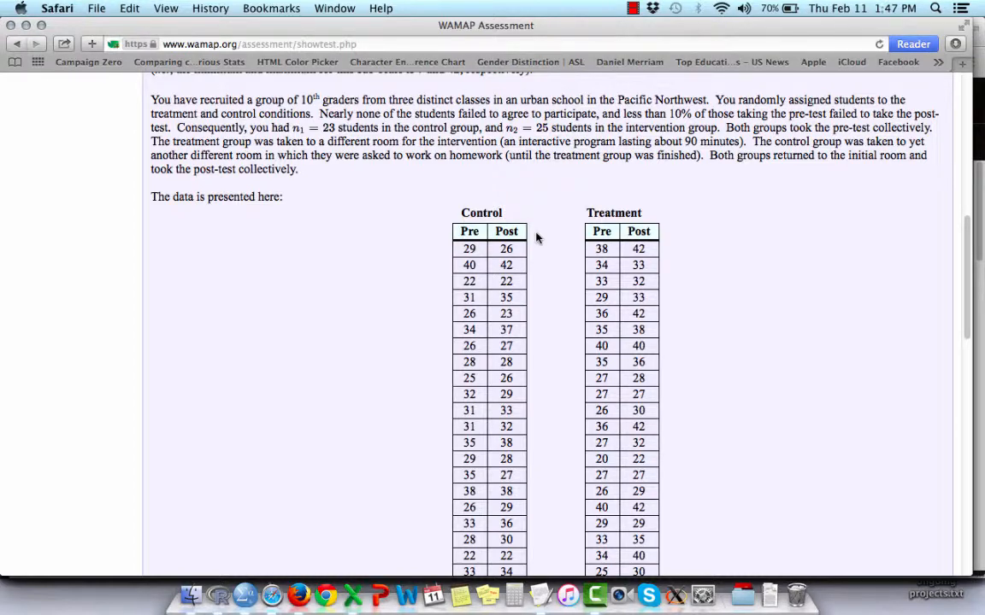
key(super+Tab)
key(super+Tab)
key(super+Tab)
key(super+Tab)
key(super+Tab)
key(super+Tab)
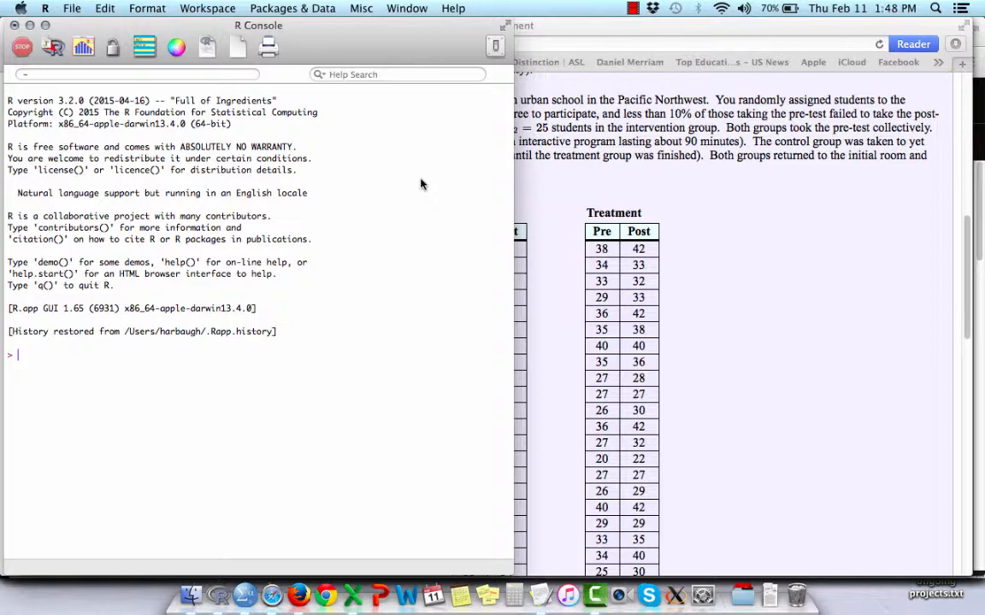
text(rep.int()
text(7,5)
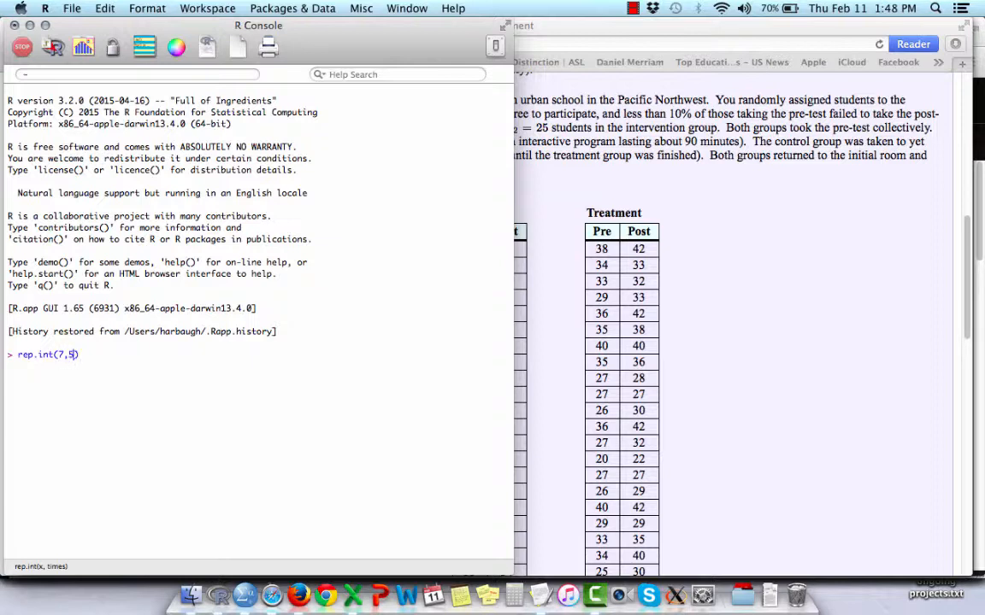
key(Return)
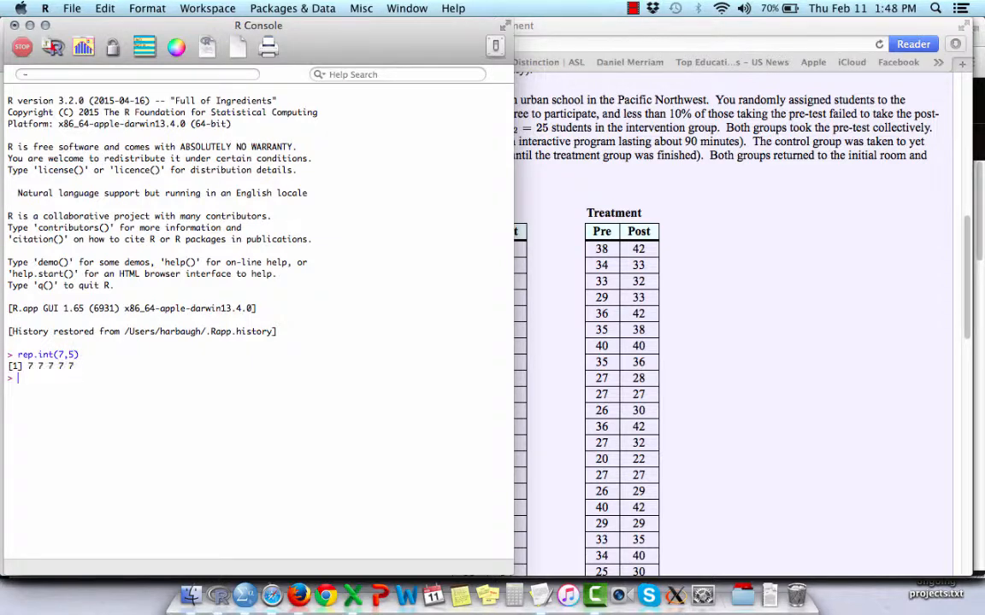
Generate a vector of 23 zeros for the control group with rep.int(0,23)
text(rep.int(0)
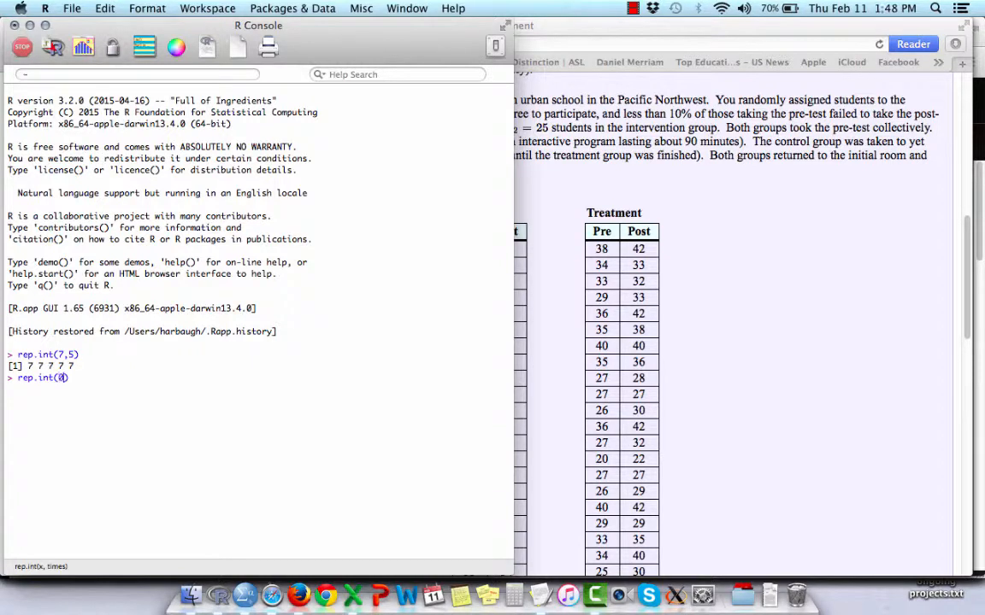
text(,23)
key(Return)
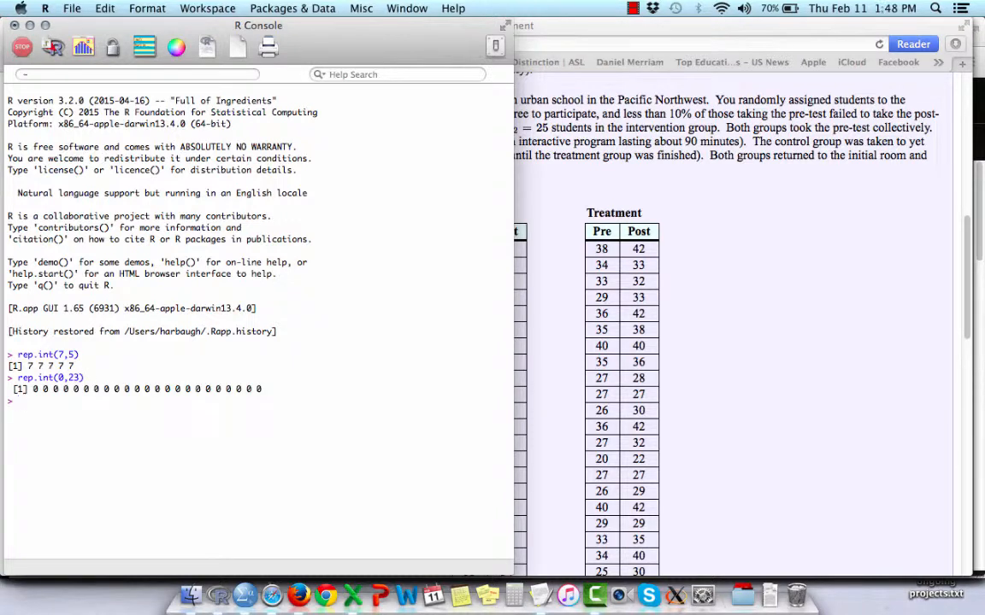
Assign rep.int(0,23) to a variable named TREAT and print TREAT
key(Up)
key(ctrl+a)
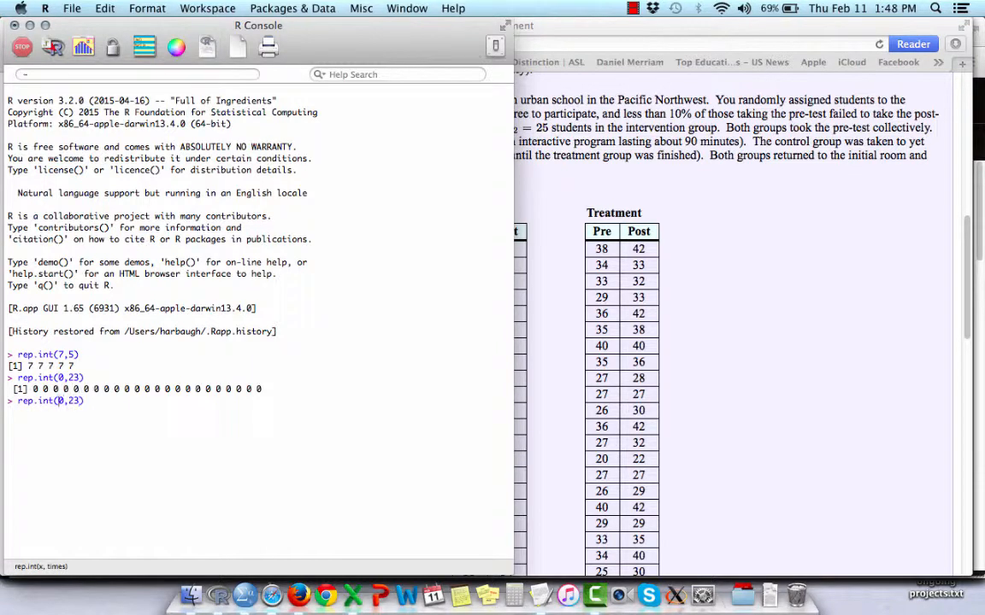
text(TREAT <)
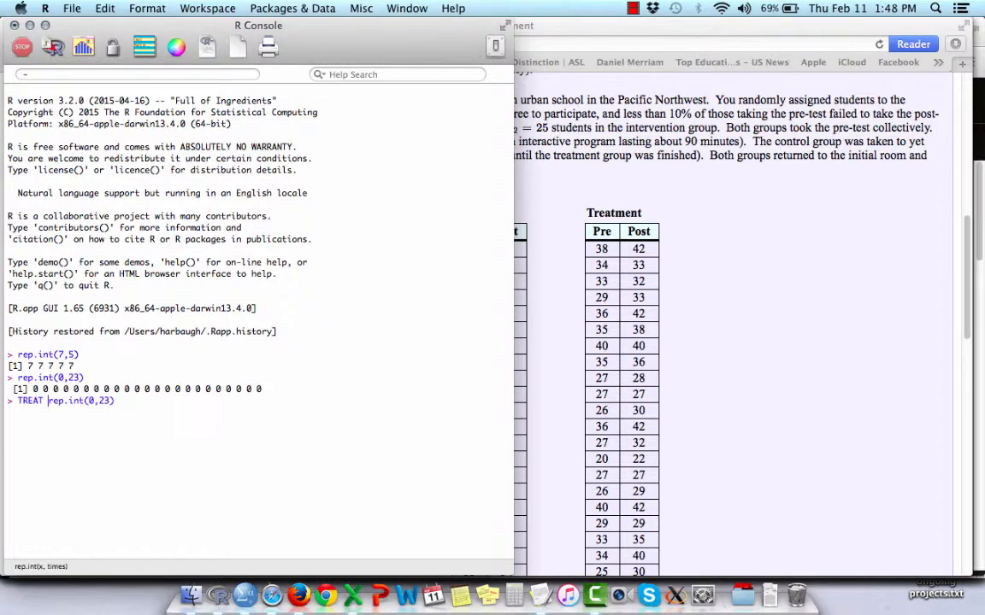
text(-)
key(Left)
key(Left)
key(Left)
key(Left)
key(Left)
key(Left)
key(Return)
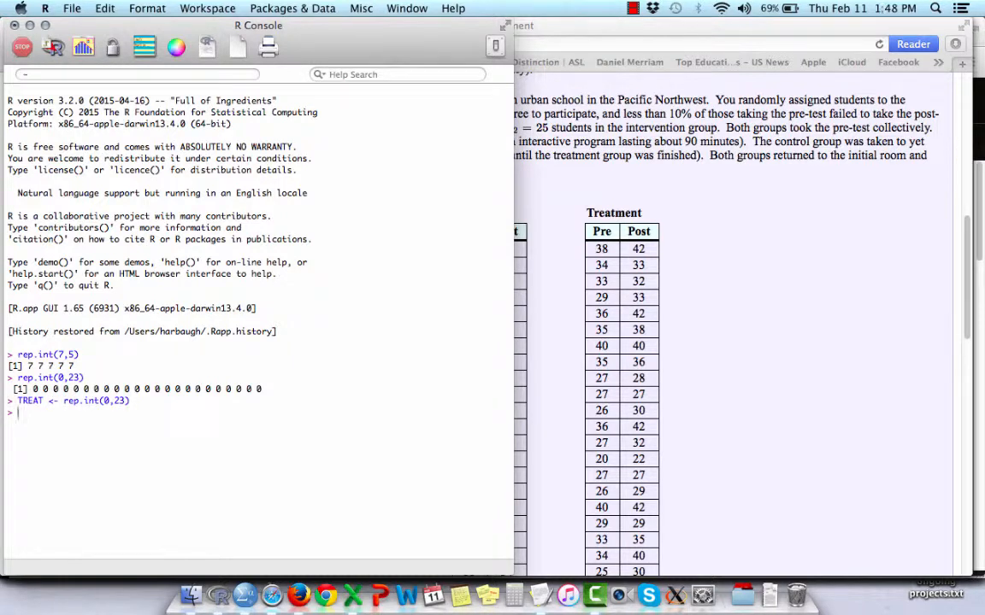
text(TREAT)
key(Return)
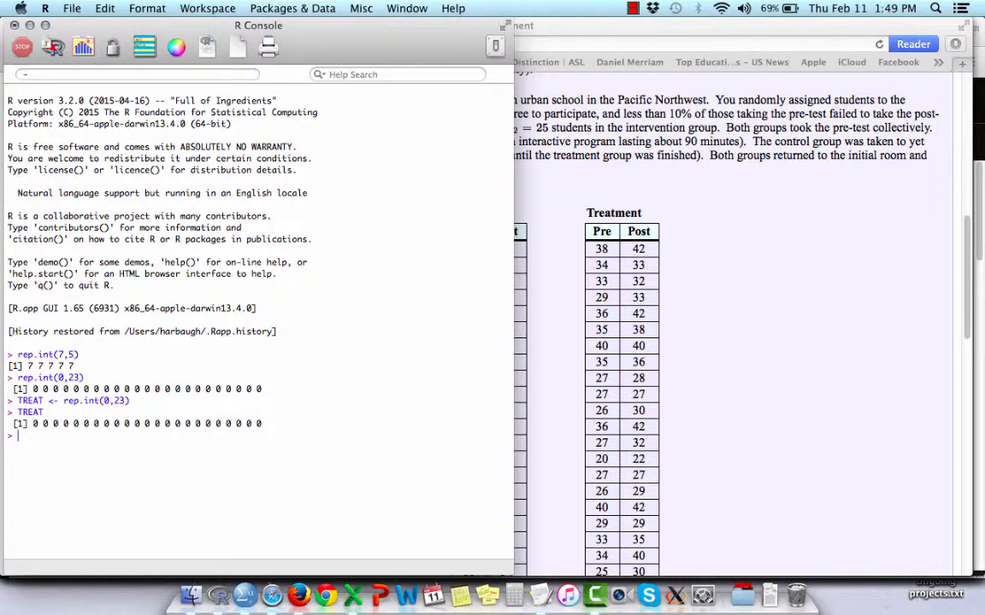
Append 25 ones to TREAT with TREAT <- c(TREAT,rep.int(1,25)) and print the variable
text(TREAT <- c(TRE)
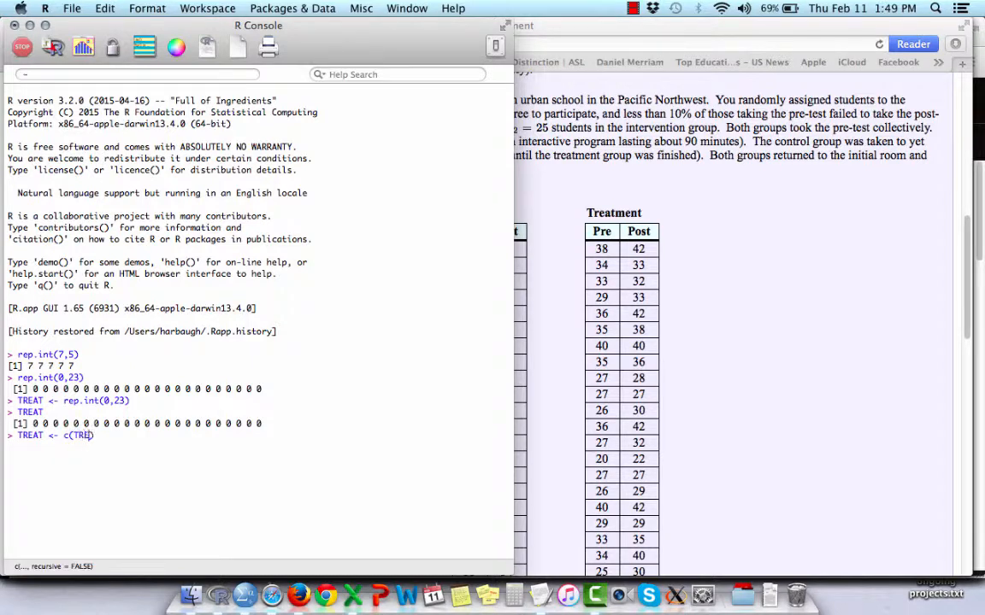
text(AT,rep.int(1,25)
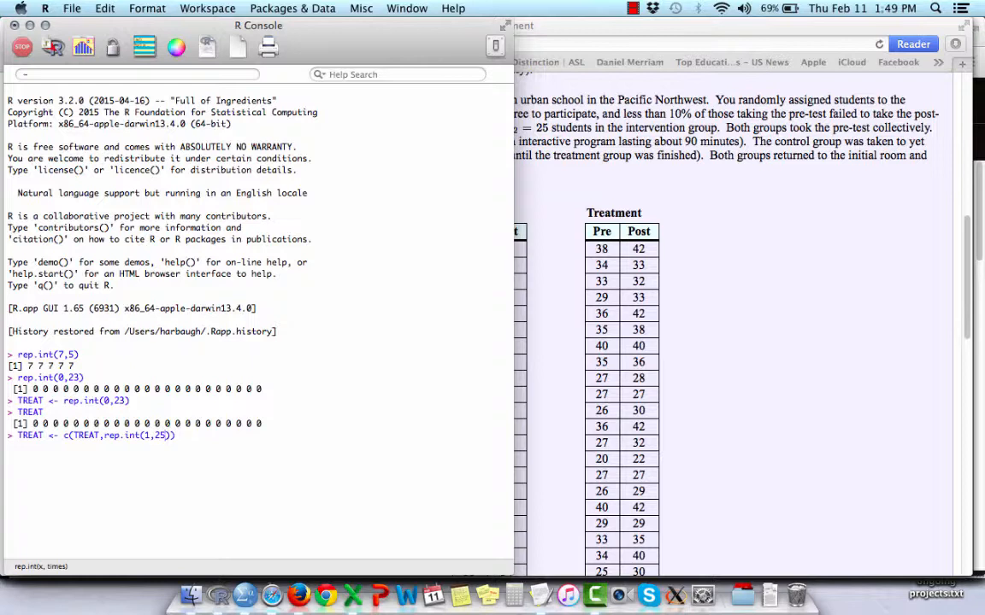
key(Return)
text(TREAT)
key(Return)
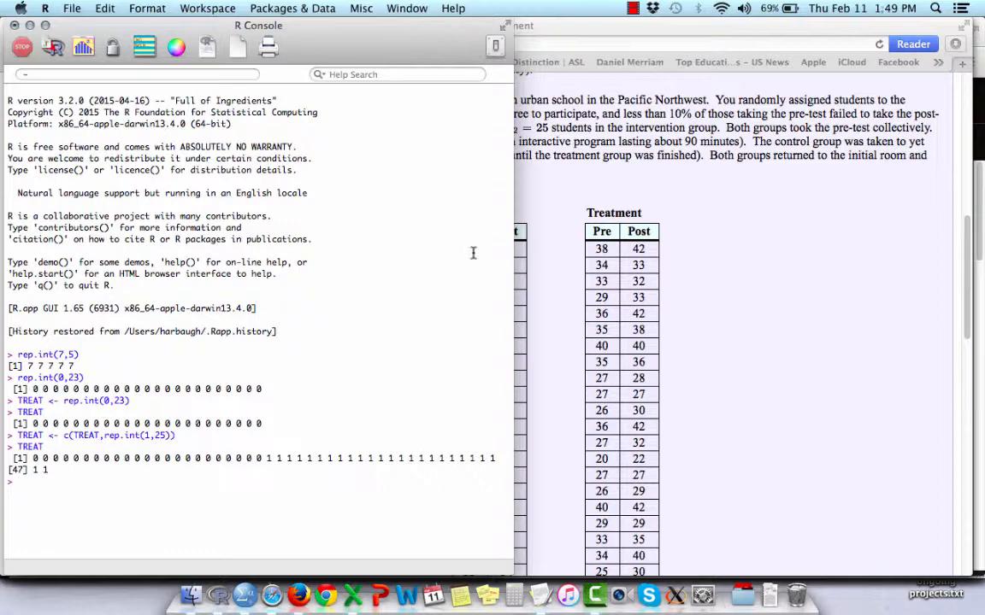
Copy all Pre and Post values of the Control table from the WAMAP page in Safari and return to the R Console
click(566, 207)
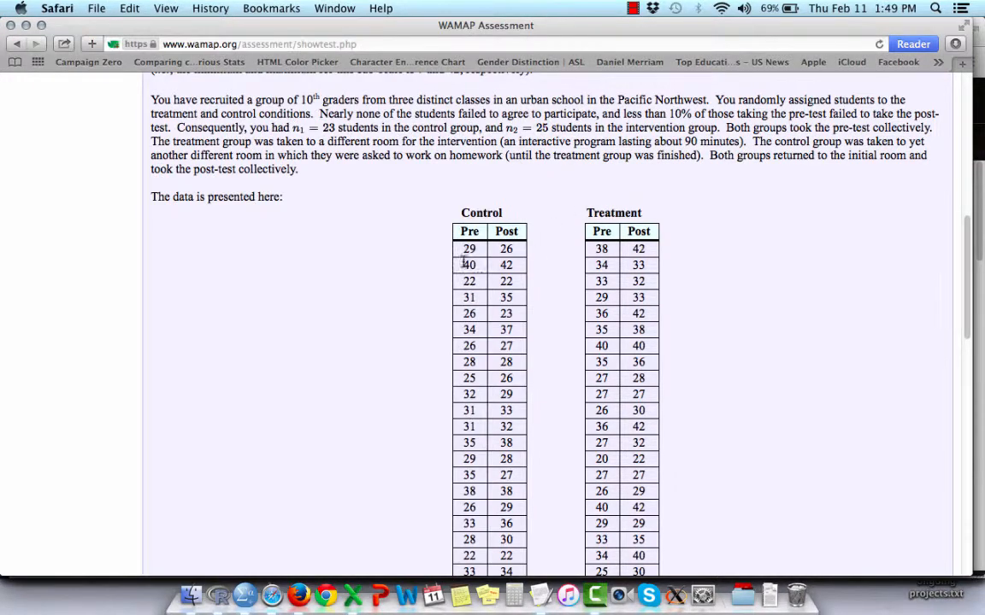
drag(464, 249, 484, 330)
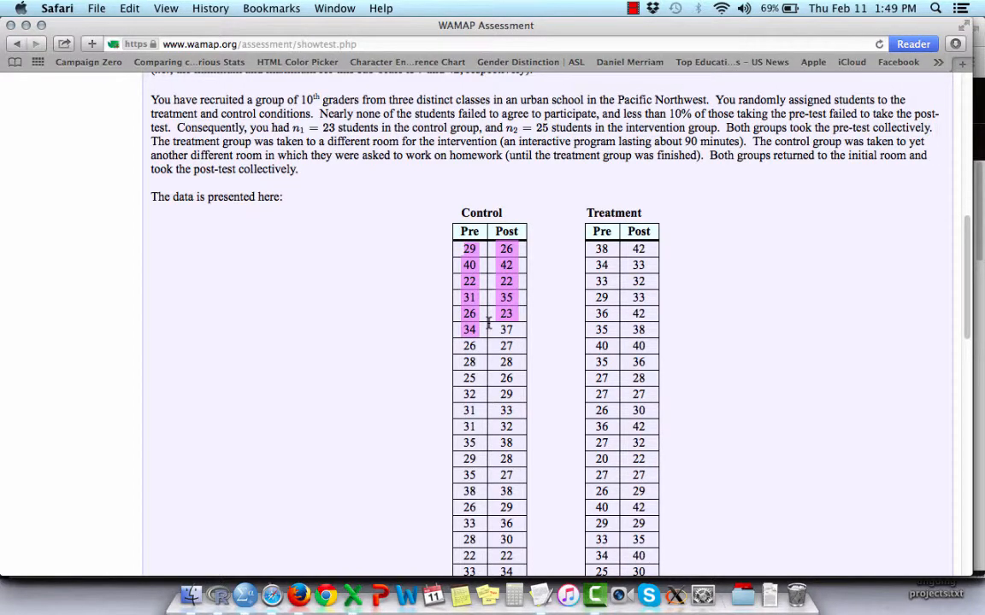
scroll(488, 330, down, 3)
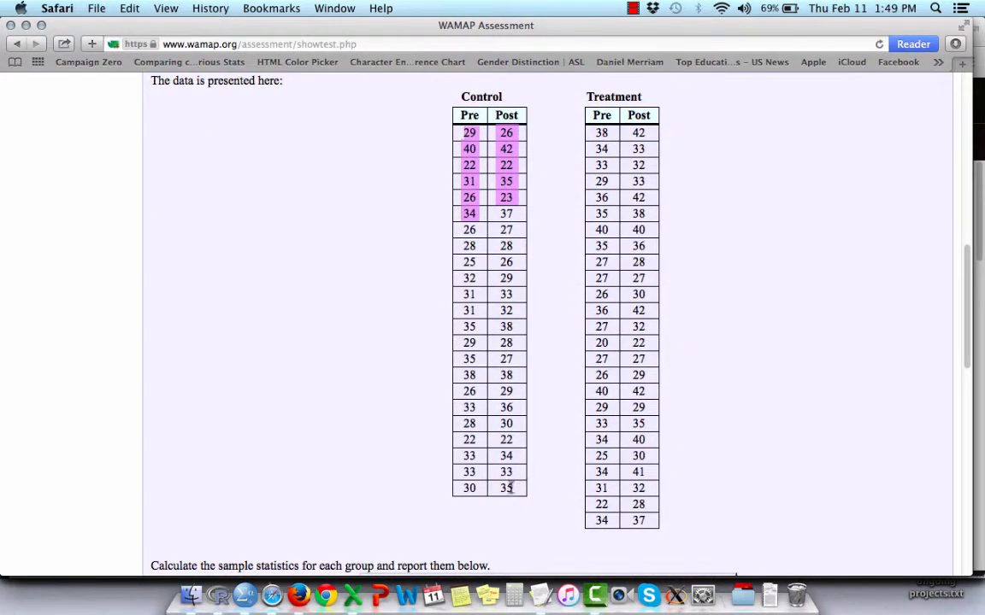
shift+click(508, 486)
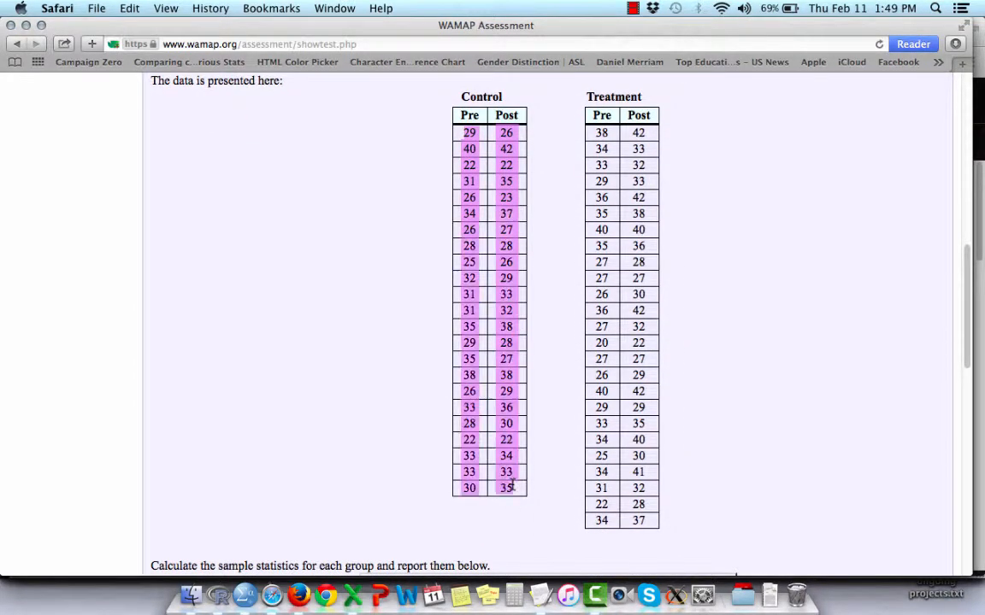
right_click(509, 359)
click(530, 405)
key(super+Tab)
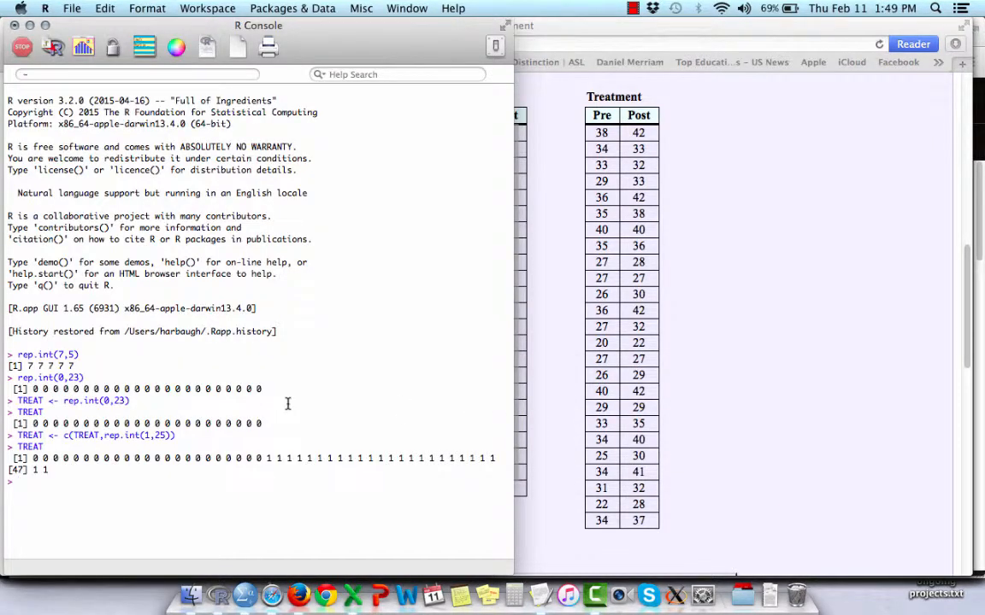
Run scan() without assignment and read in the copied Control table values
text(scan())
key(Return)
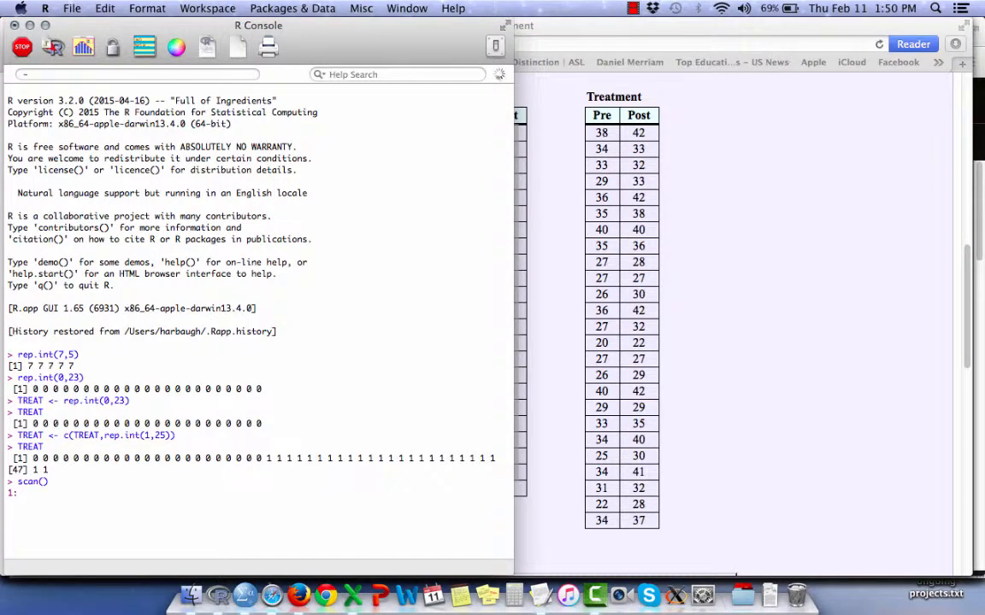
key(super+v)
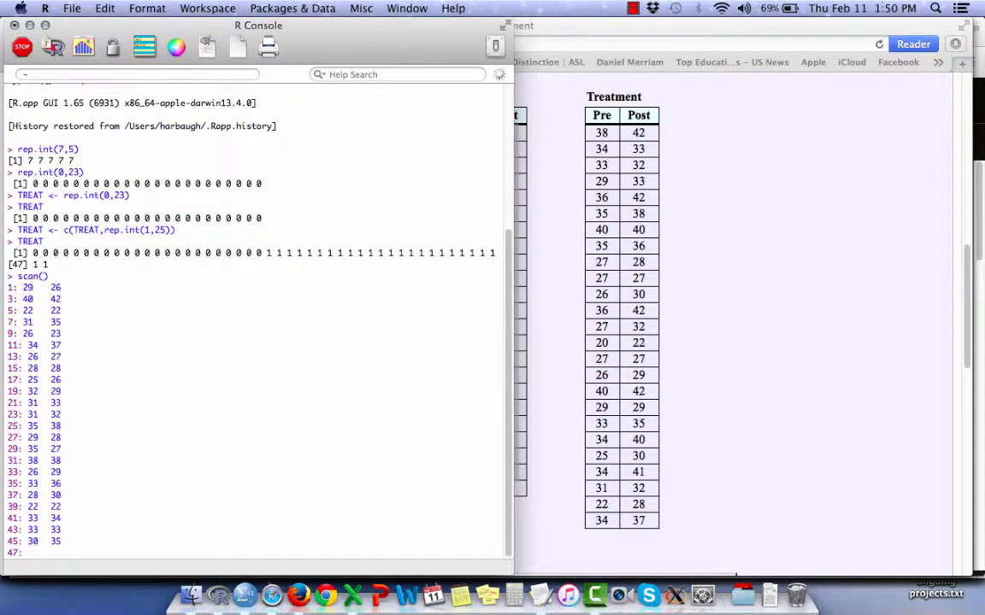
key(Return)
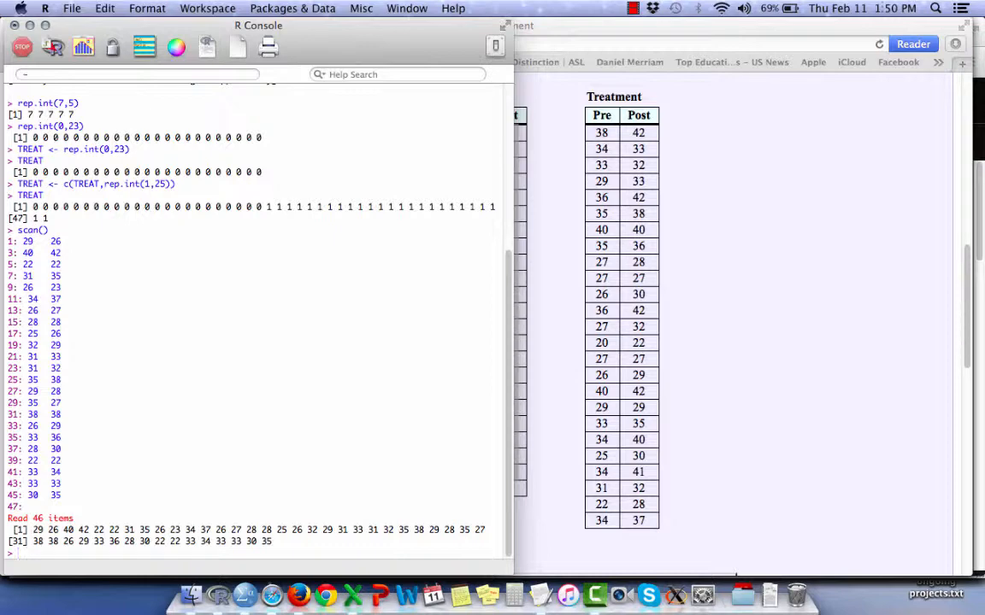
Read the copied Control table values into a variable named control with scan() and print control
click(552, 203)
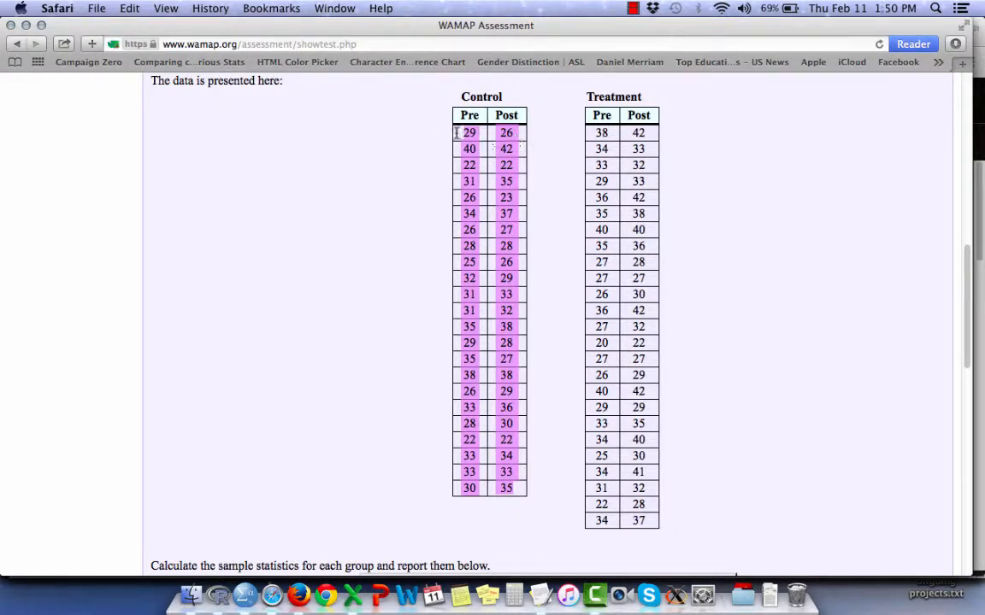
key(super+Tab)
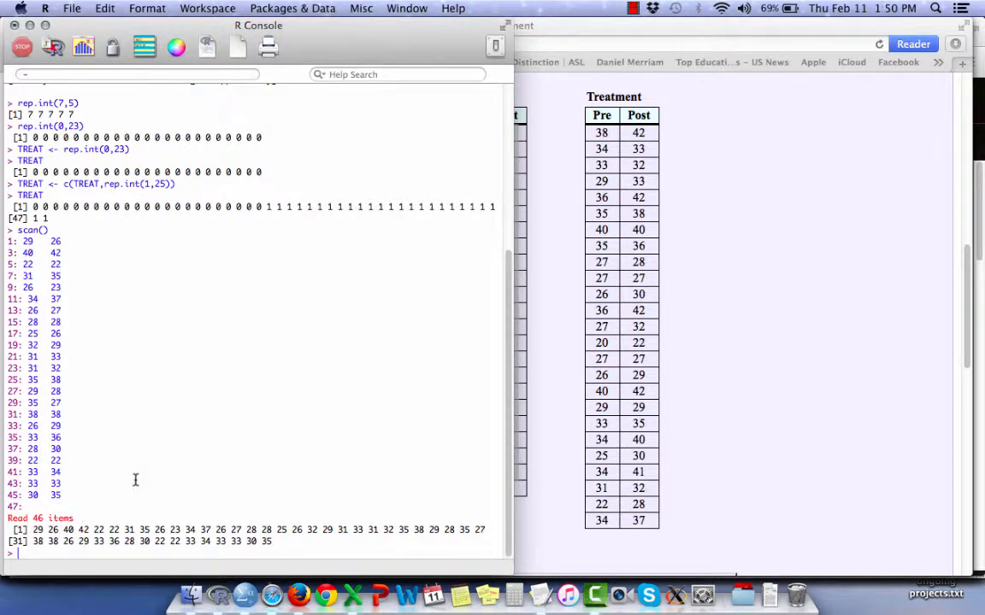
text(control <- scan())
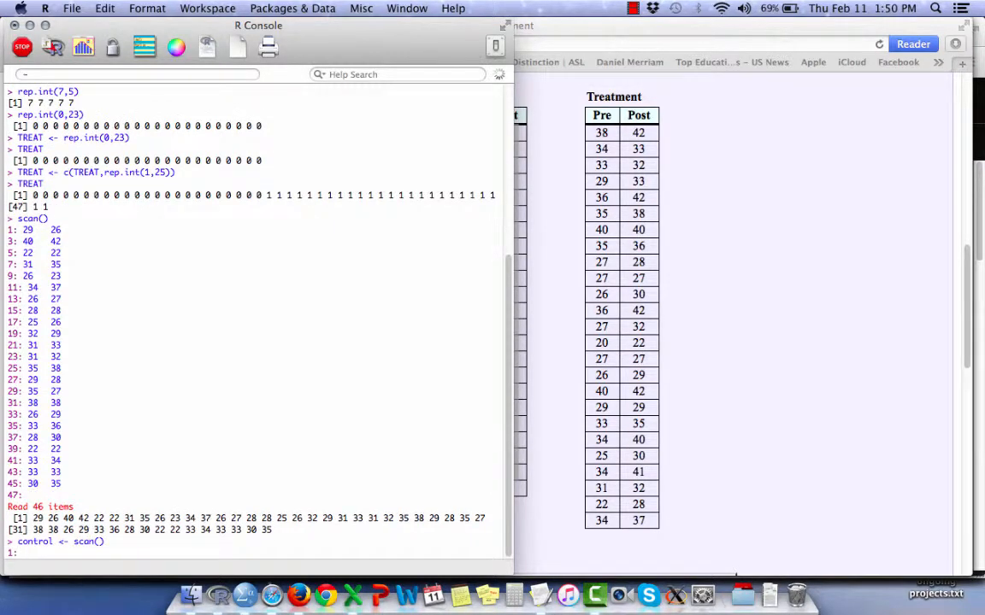
key(super+v)
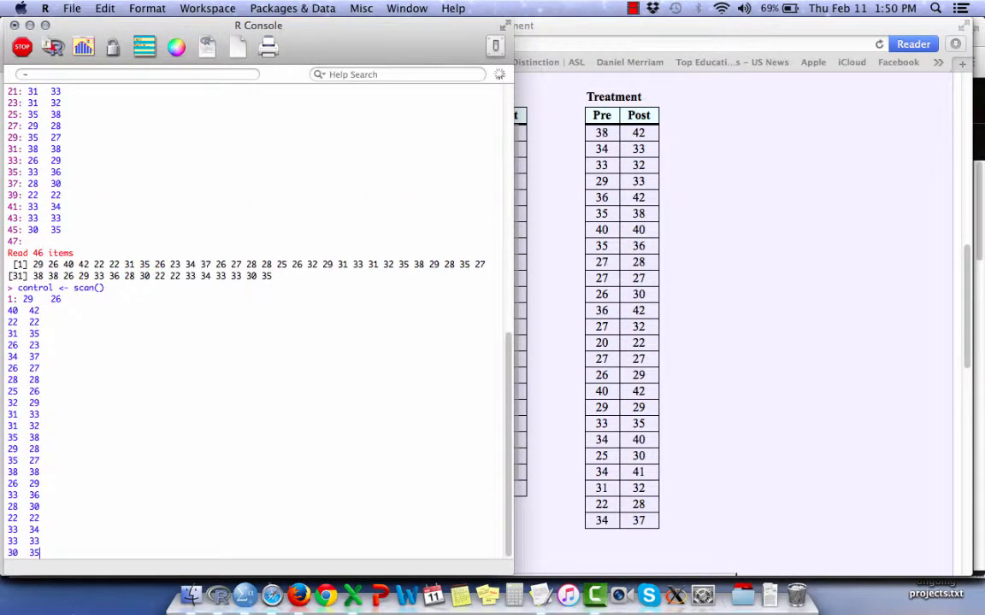
key(Return)
key(Return)
text(control)
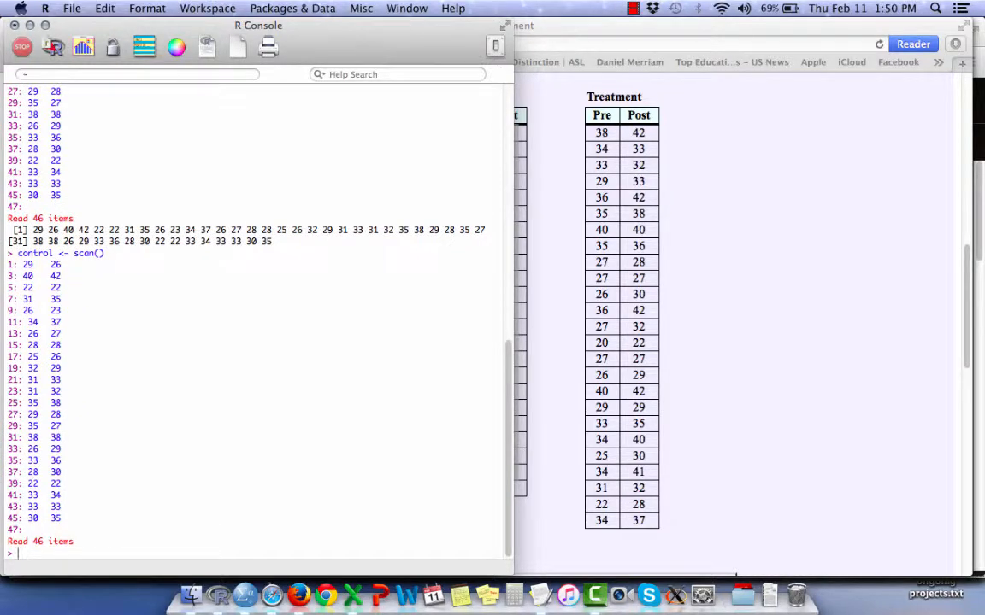
key(Return)
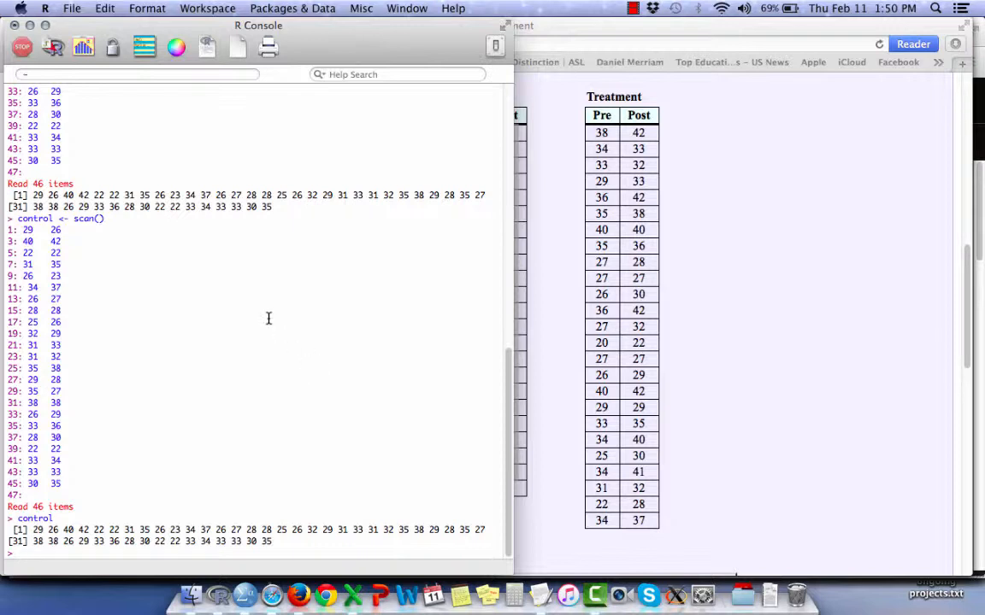
Write the command array(control,dim=c(23,2)) in the R Console, checking the Control table in Safari for its dimensions
text(array())
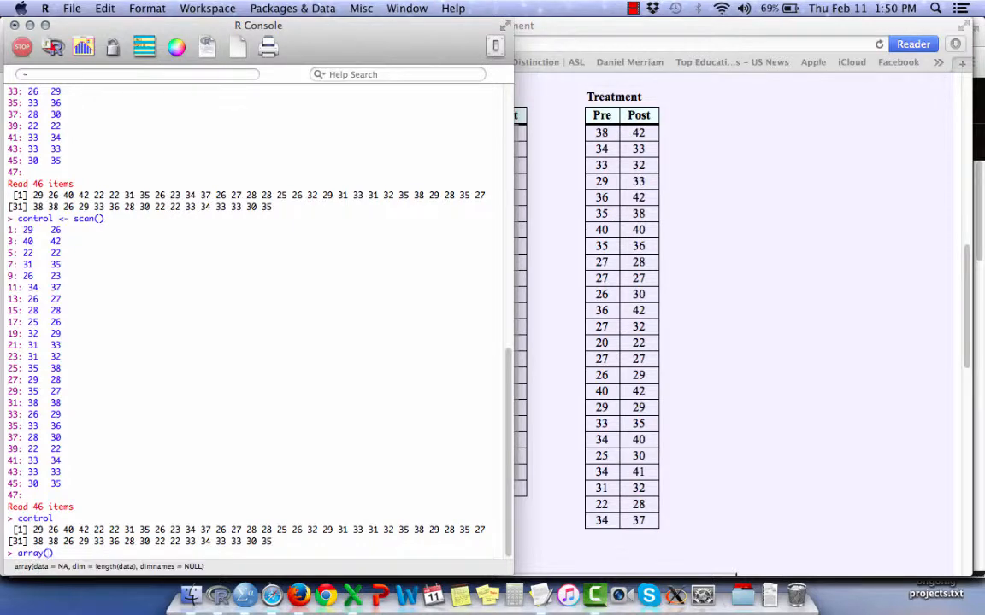
click(547, 184)
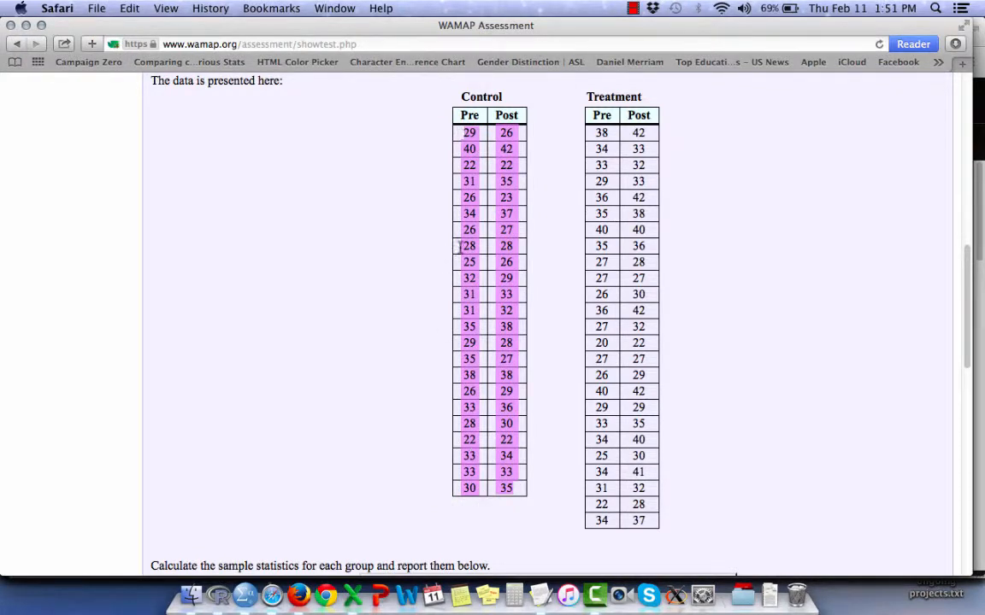
key(super+Tab)
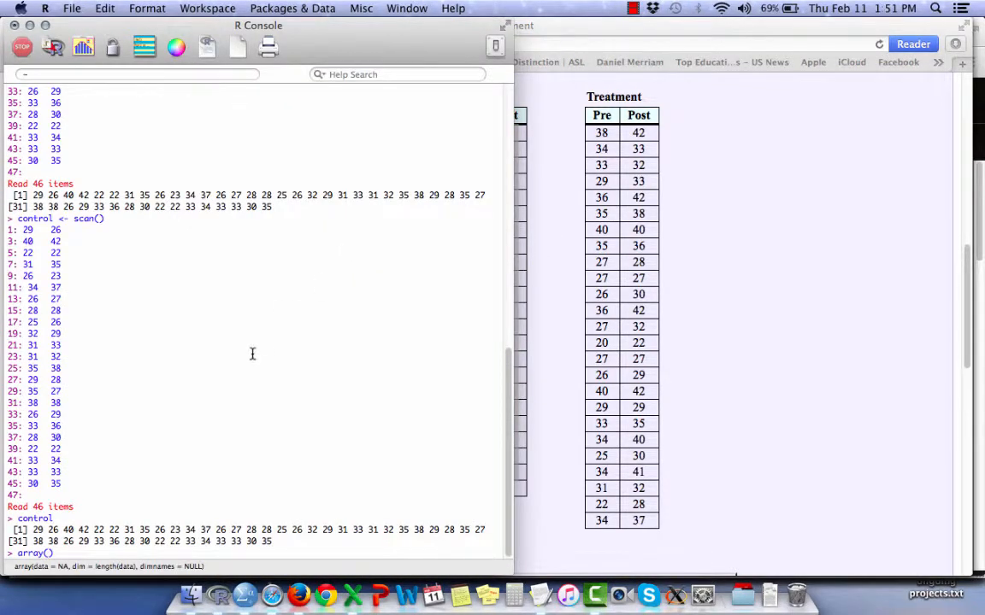
text(control,dim=c()
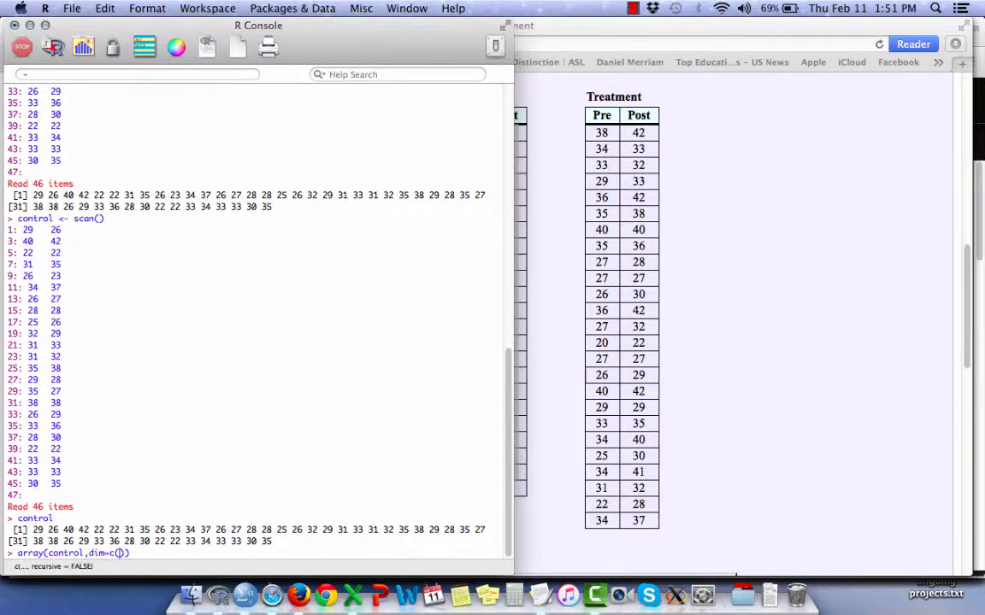
text(23,2)
Highlight the control and dim=c(23,2) arguments in the array command and run it
double_click(70, 554)
drag(70, 554, 83, 554)
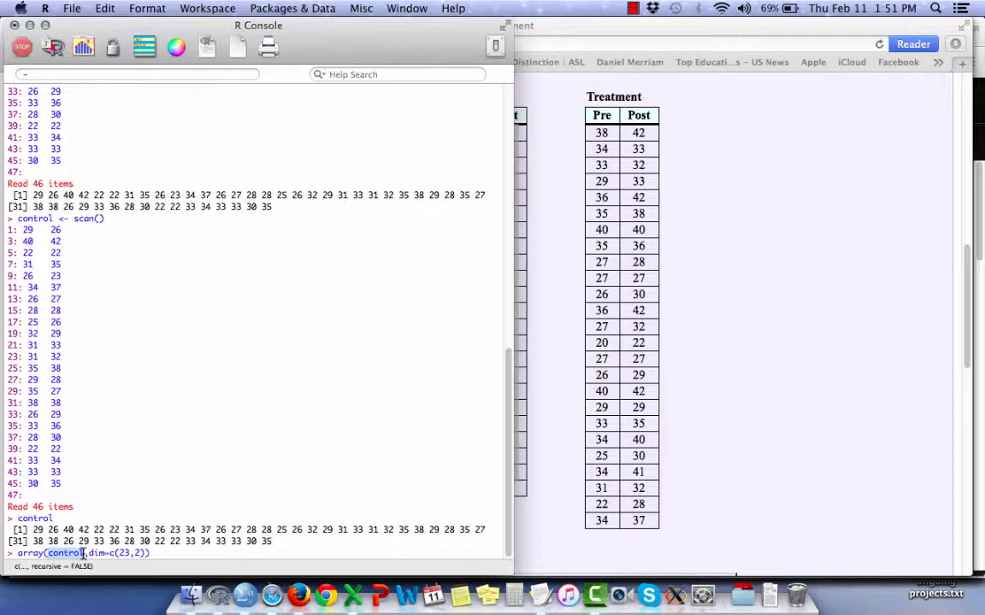
click(90, 554)
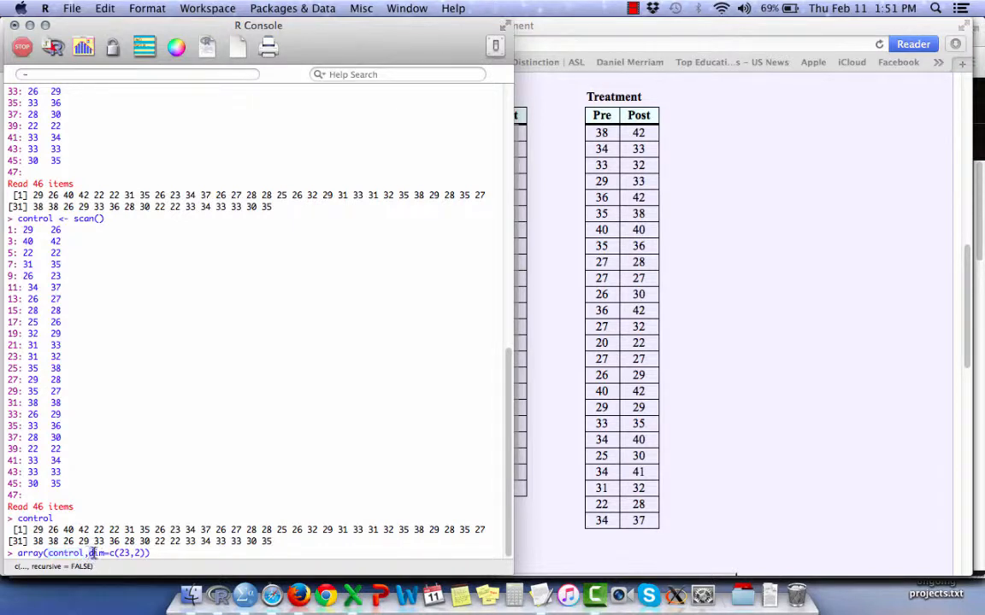
drag(91, 554, 143, 554)
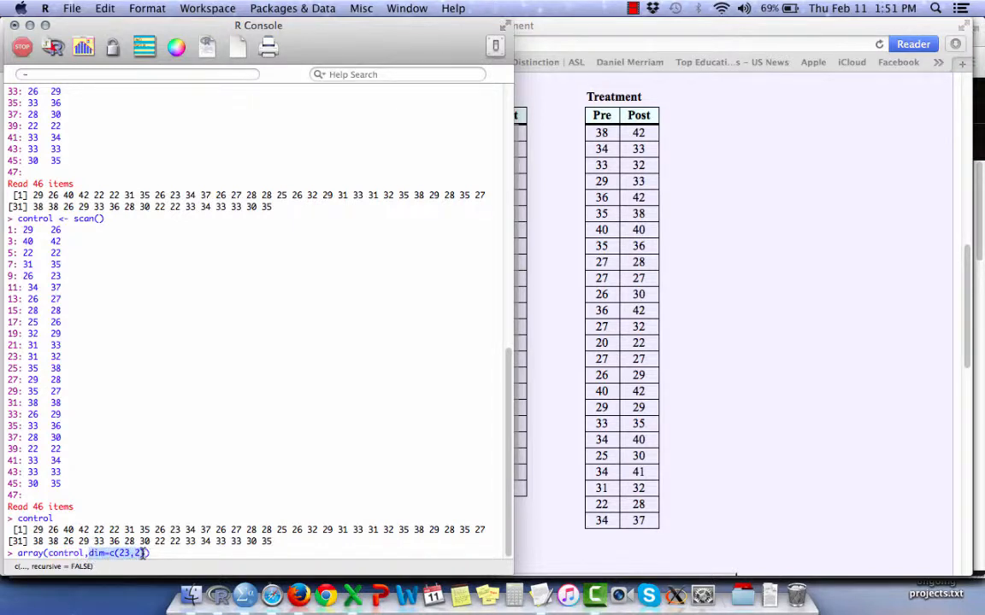
click(103, 554)
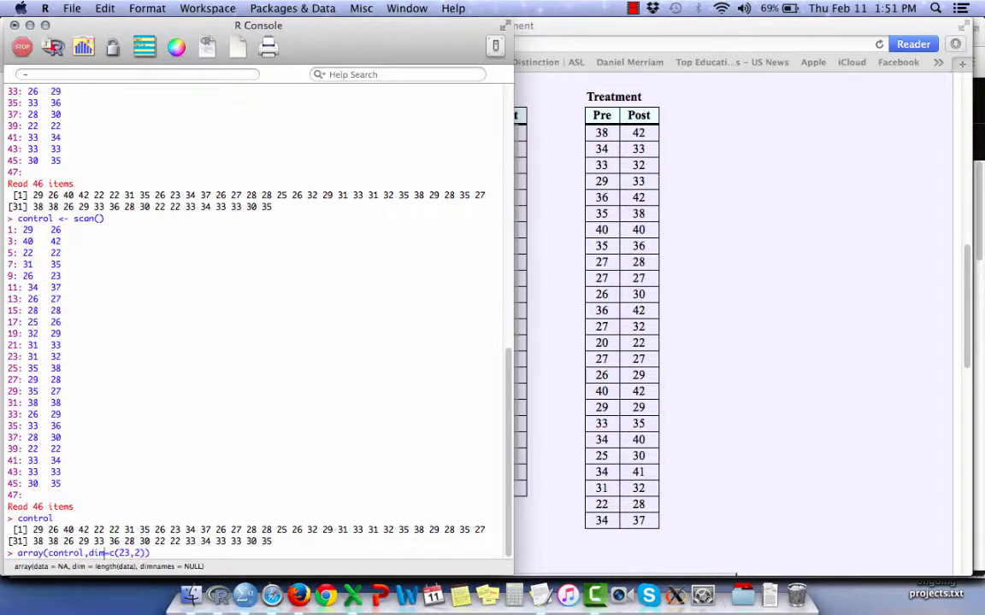
key(Right)
key(Right)
key(Right)
key(Right)
key(Right)
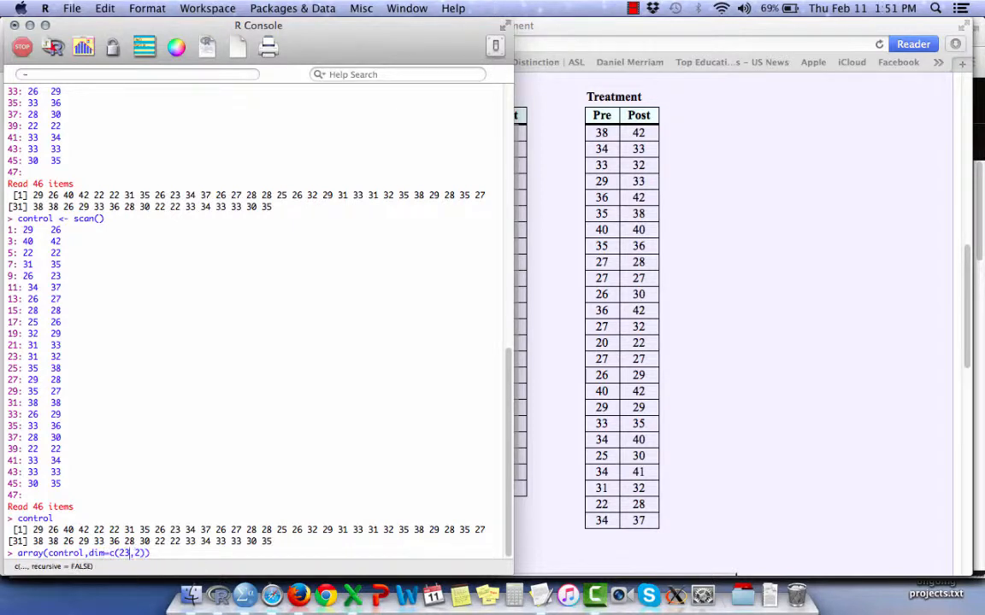
key(Right)
key(Right)
key(Right)
key(shift+Left)
key(shift+Left)
key(shift+Left)
key(shift+Left)
key(shift+Left)
key(shift+Left)
key(shift+Left)
key(shift+Left)
key(shift+Left)
key(shift+Left)
key(shift+Left)
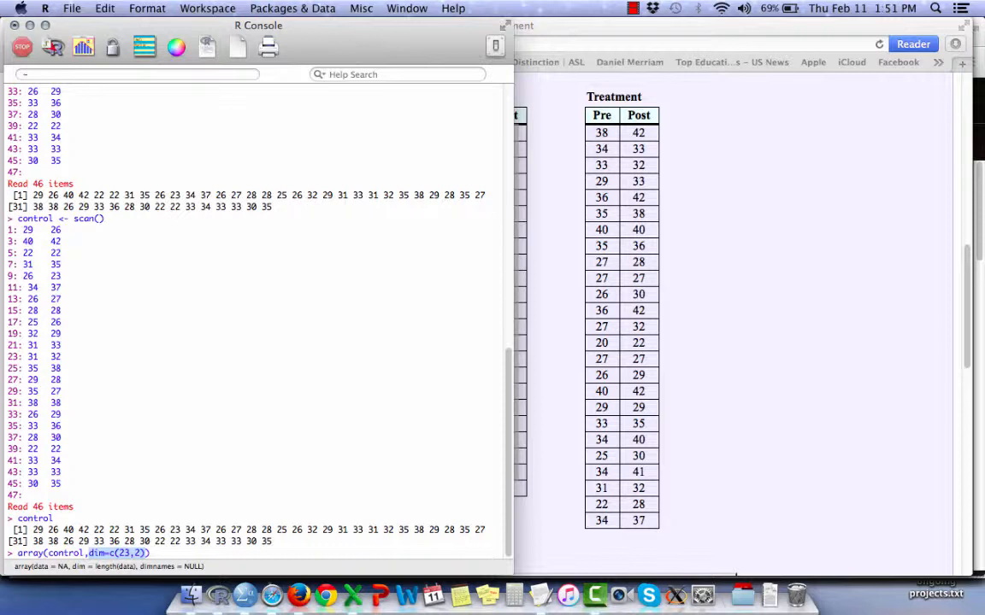
key(Return)
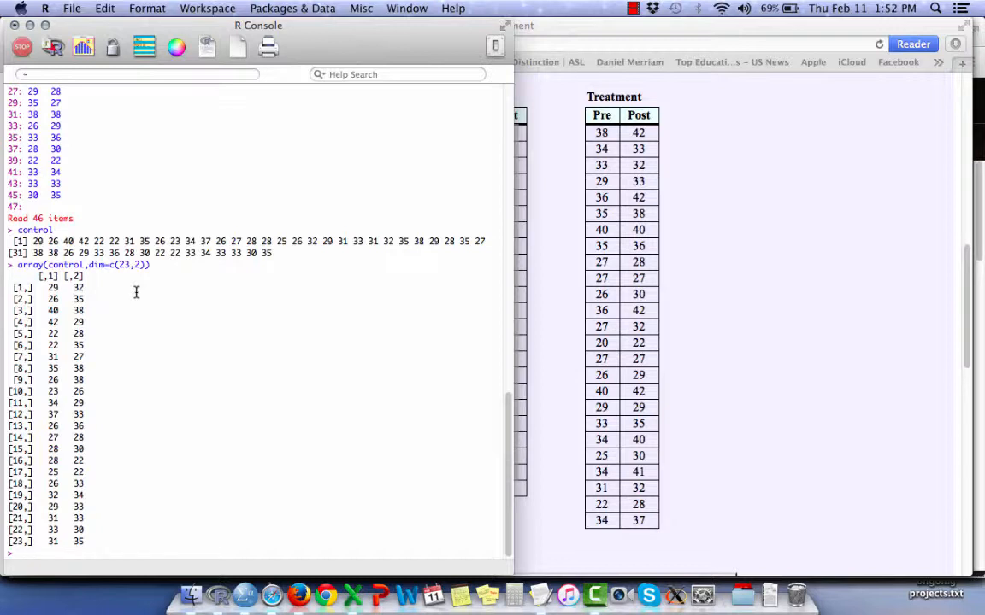
Recall the array command, swap its dimensions to dim=c(2,23) and run it
key(Up)
key(Left)
key(Left)
key(Left)
key(Left)
key(Left)
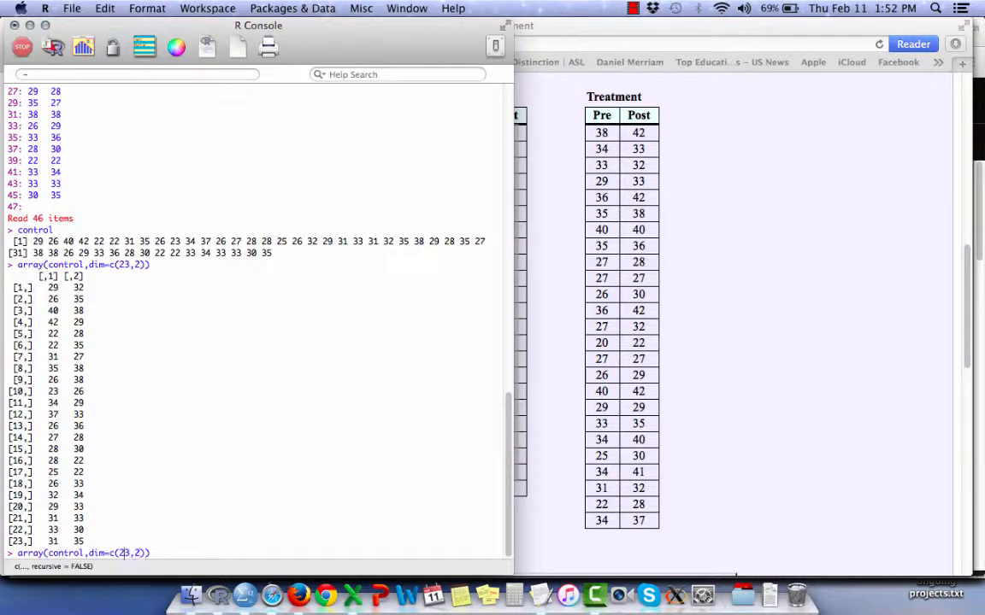
text(,2)
key(Right)
key(Right)
key(Delete)
key(BackSpace)
key(Return)
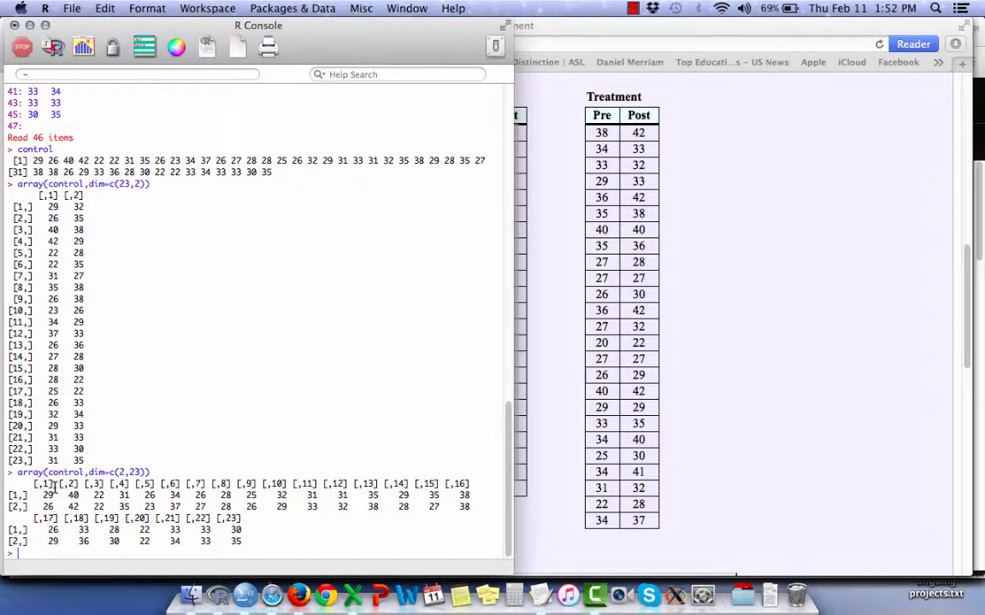
Transpose the array with t(array(control,dim=c(2,23))), comparing it with the Control table in Safari
click(551, 284)
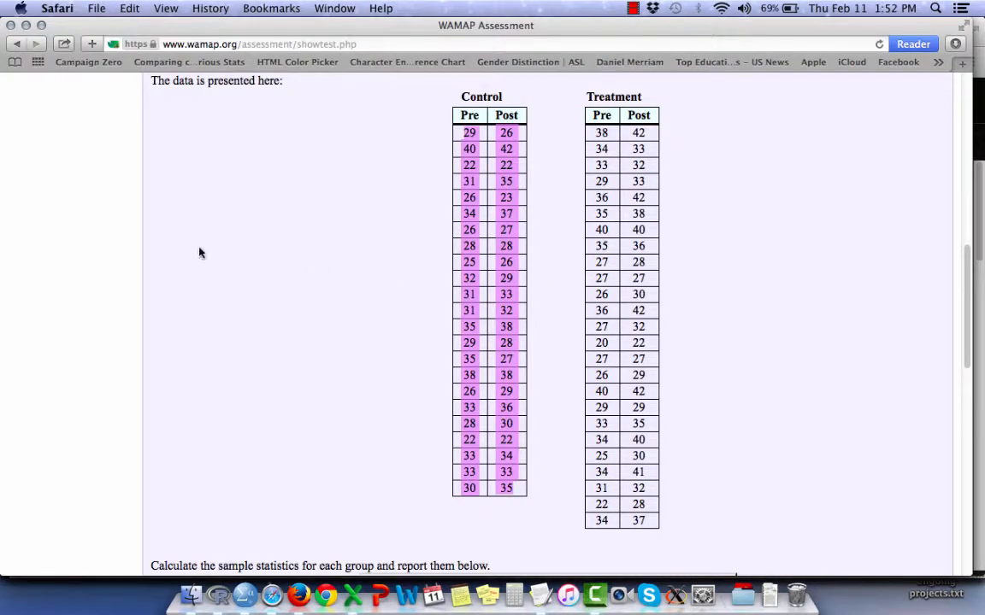
key(super+Tab)
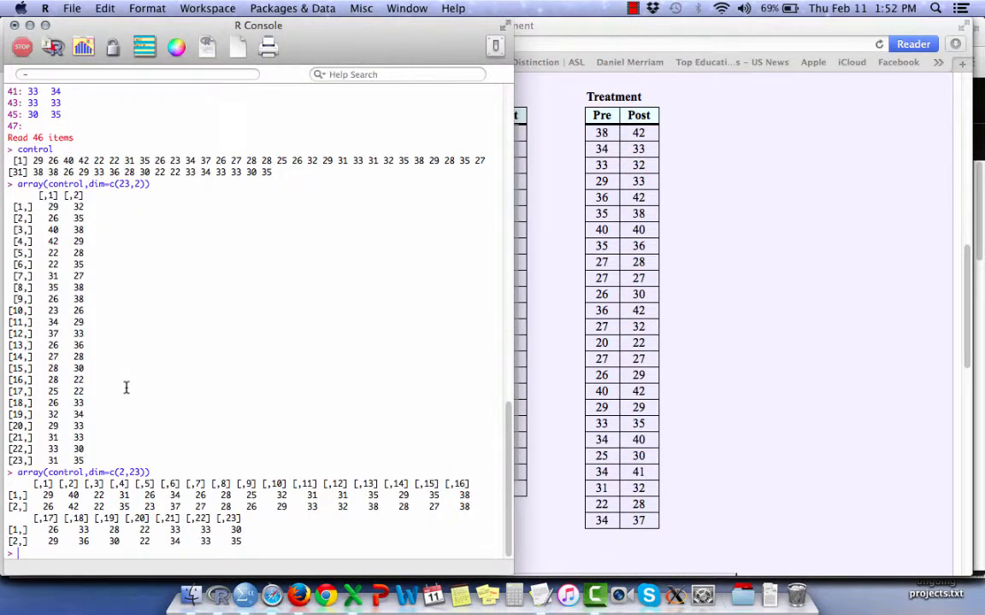
key(Up)
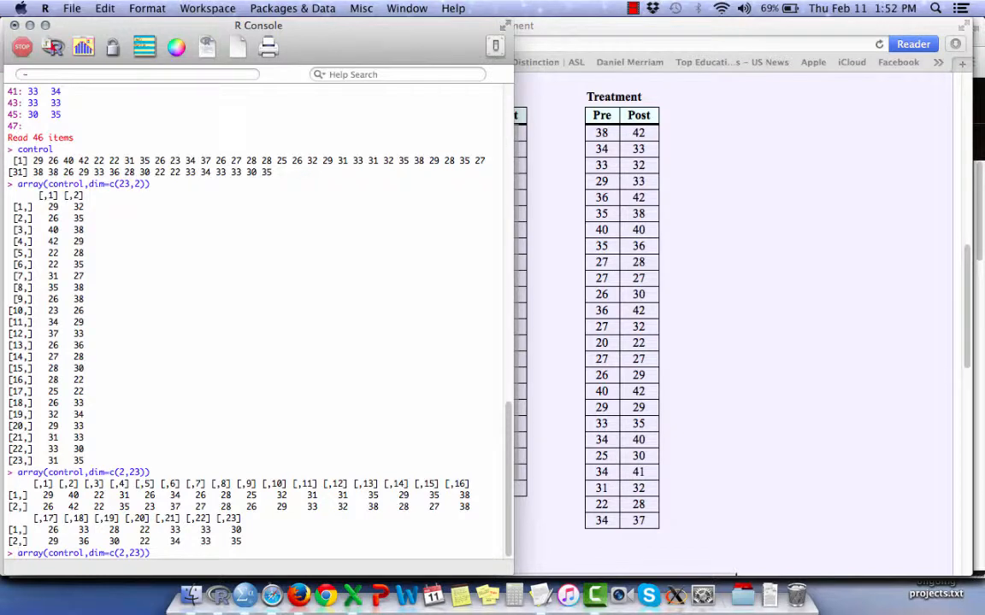
text(t)
key(super+shift+Right)
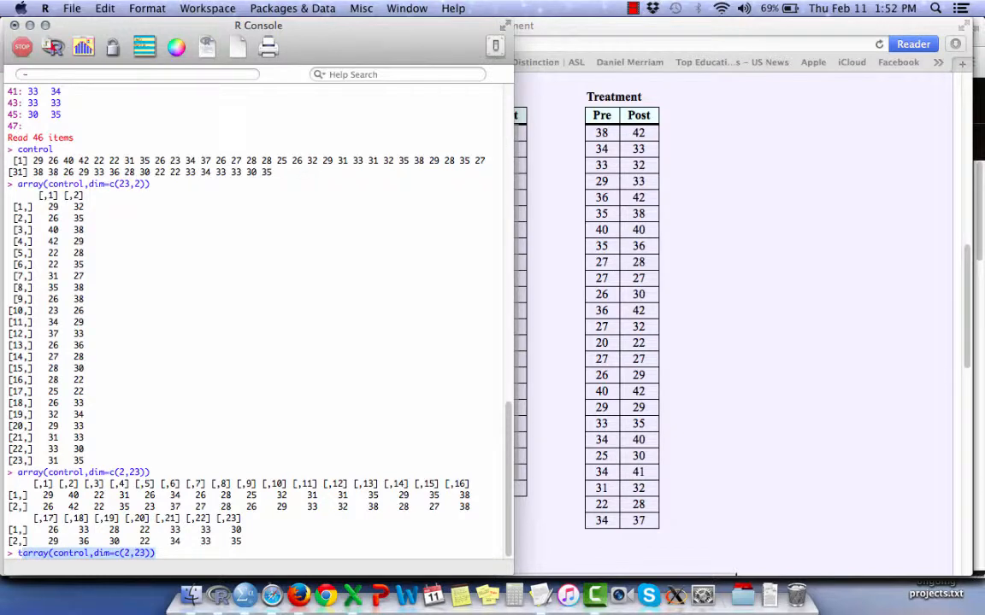
text(()
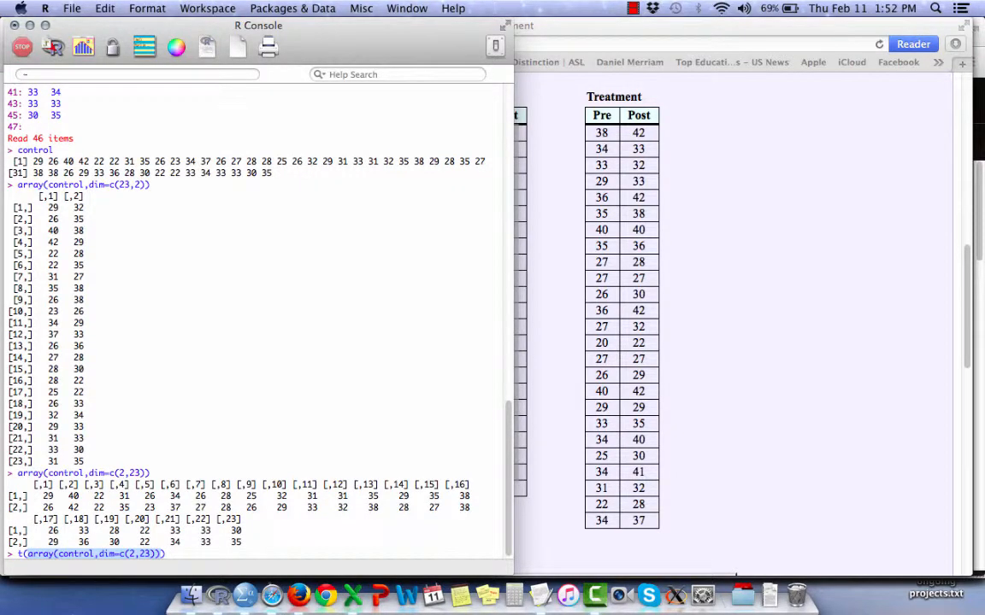
key(Return)
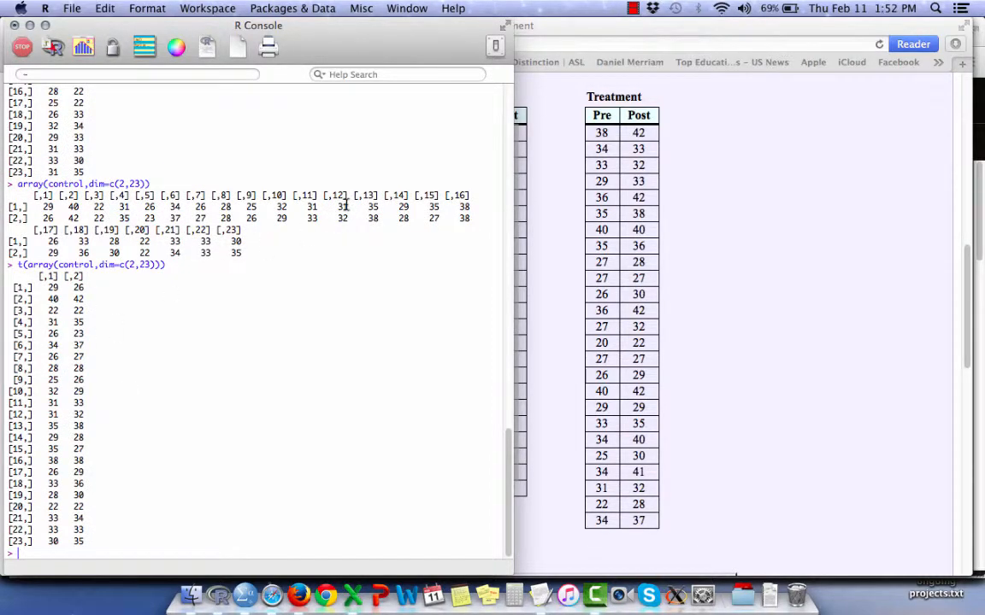
click(550, 225)
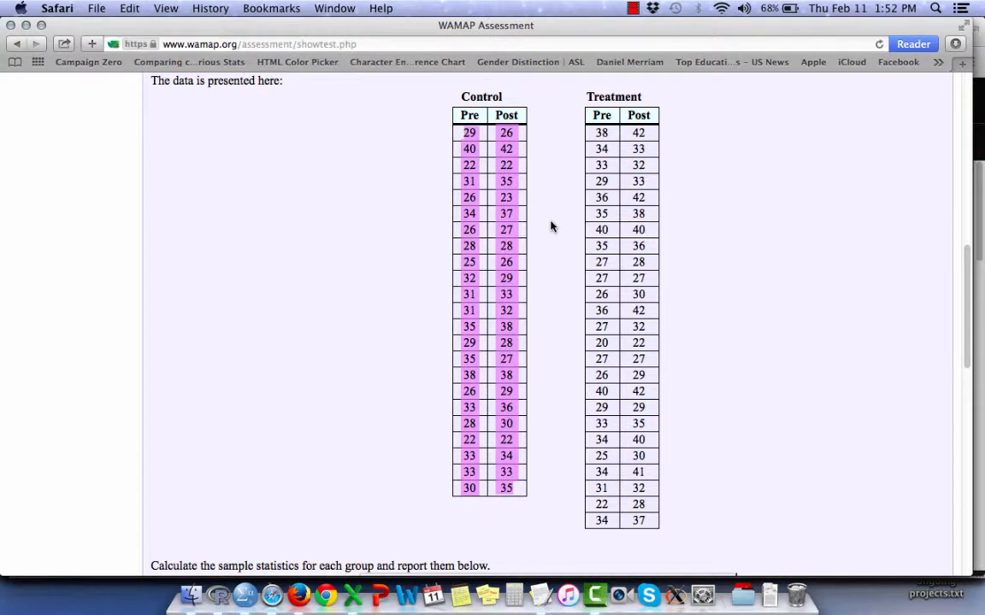
key(super+Tab)
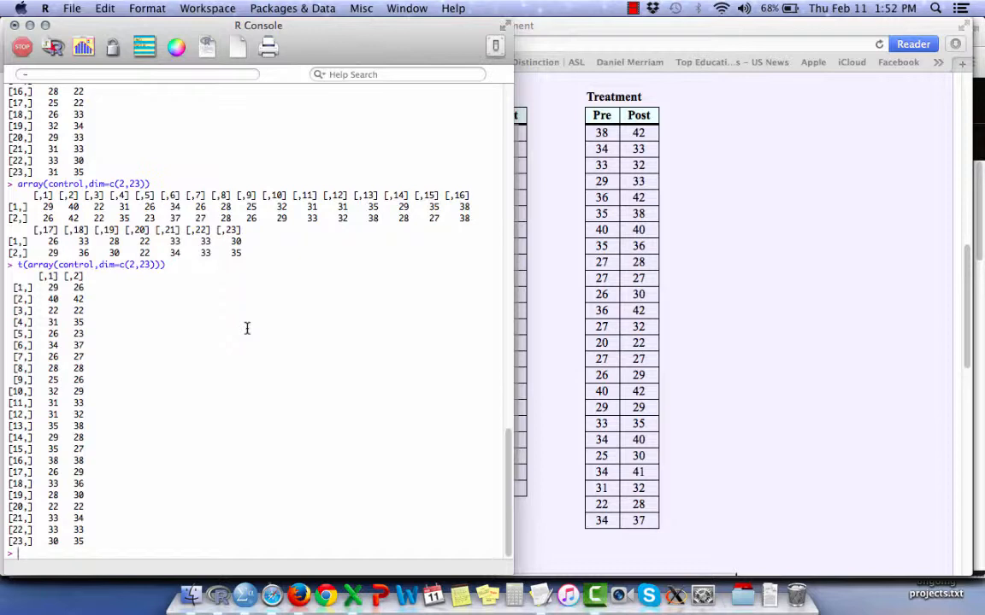
Print the control variable and rerun t(array(control,dim=c(2,23))) for comparison
text(control)
key(Return)
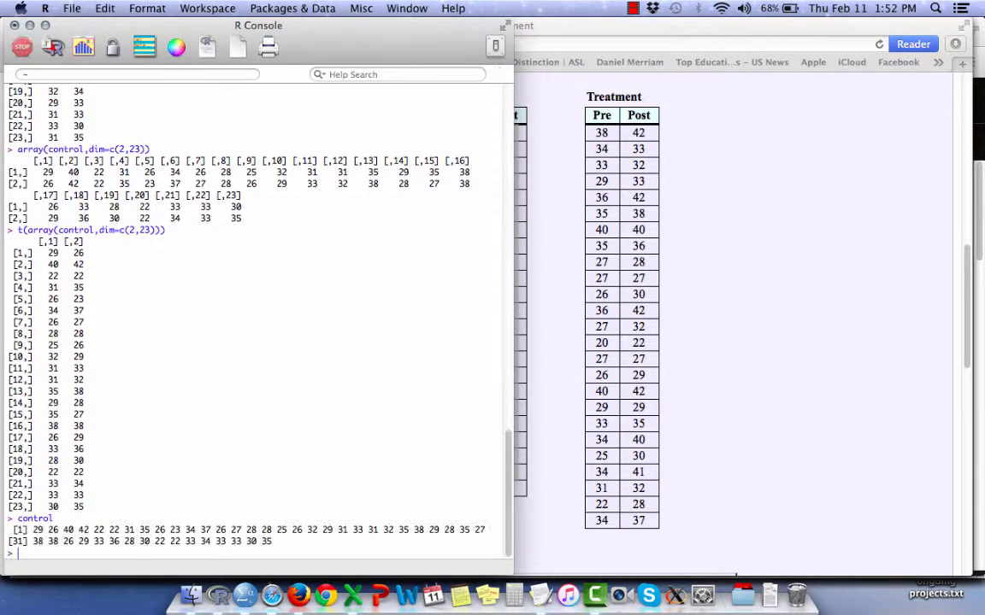
key(Up)
key(Up)
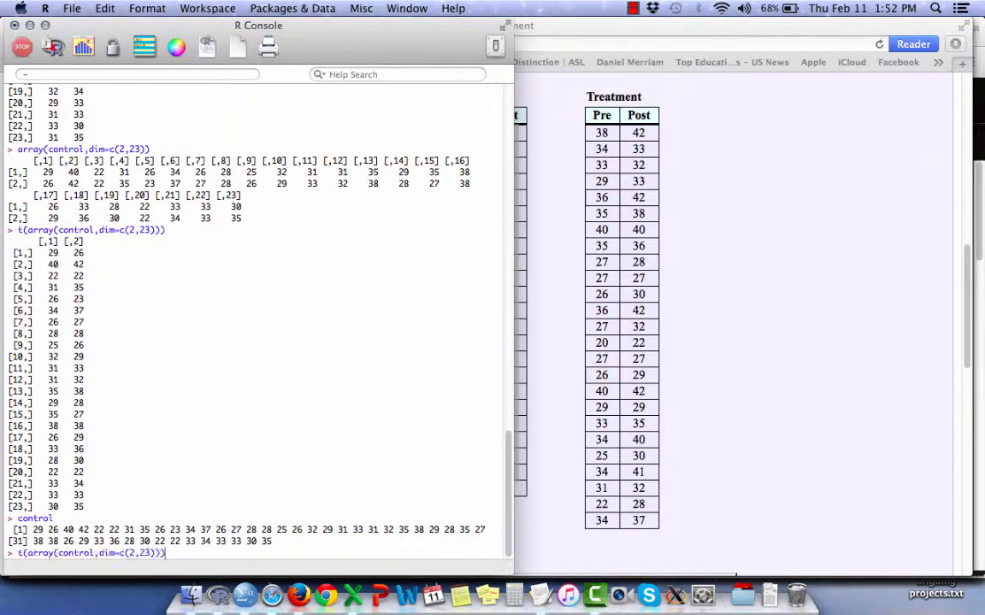
key(Return)
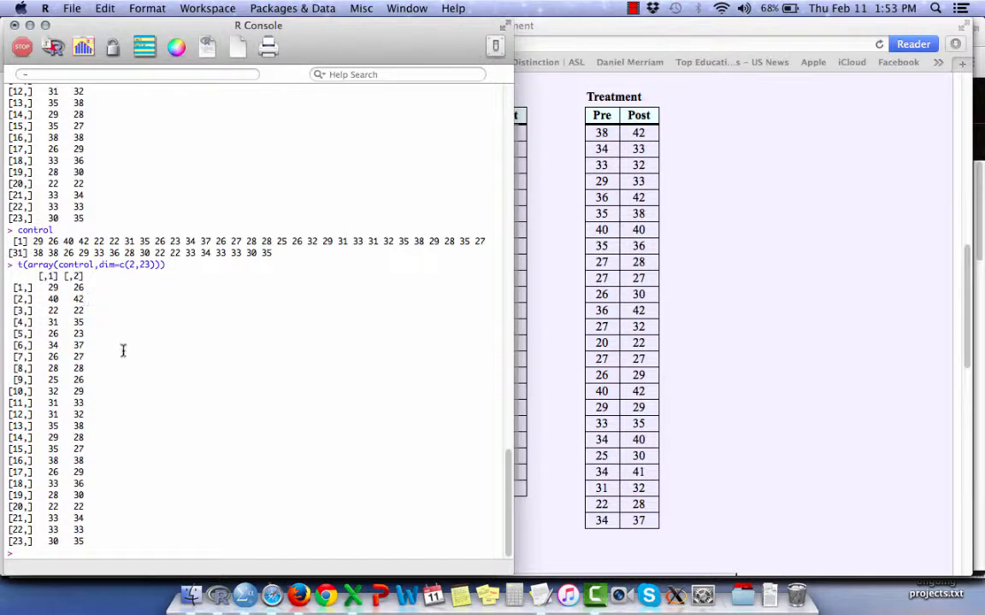
Store the transposed array with control <- t(array(control,dim=c(2,23))) and print control
key(Up)
key(ctrl+a)
text(control )
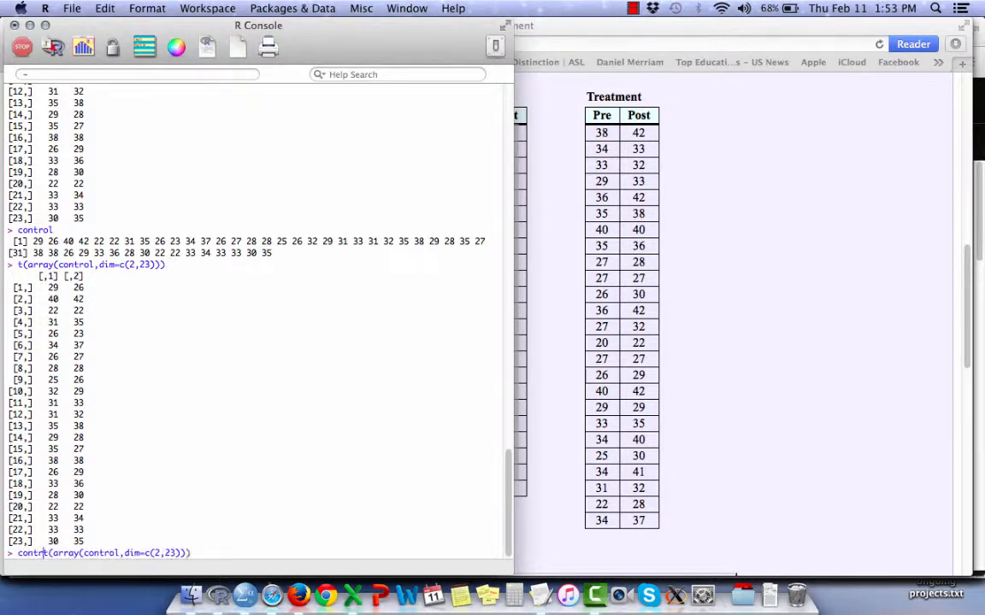
text(<-)
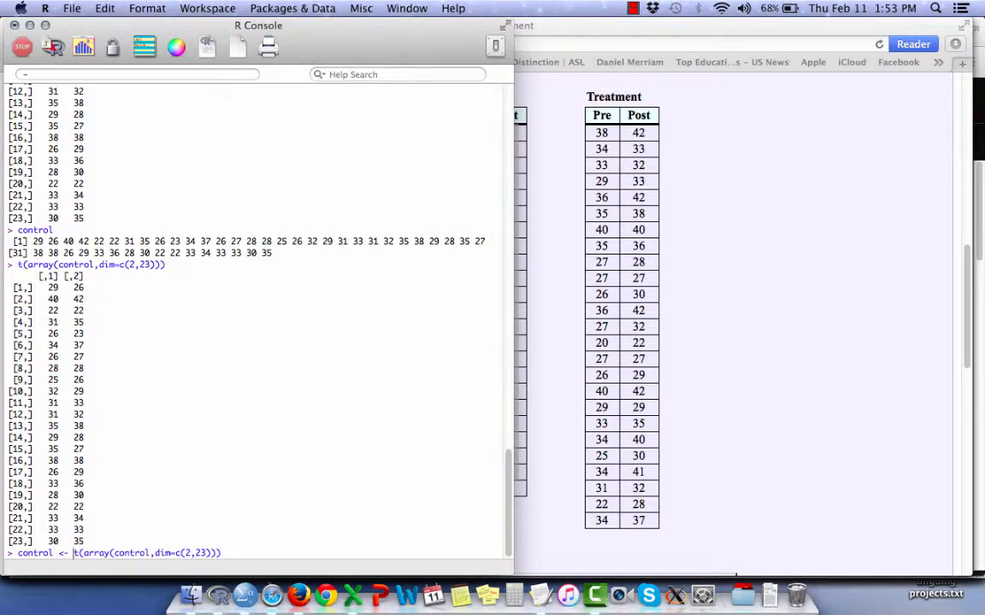
key(Return)
text(control)
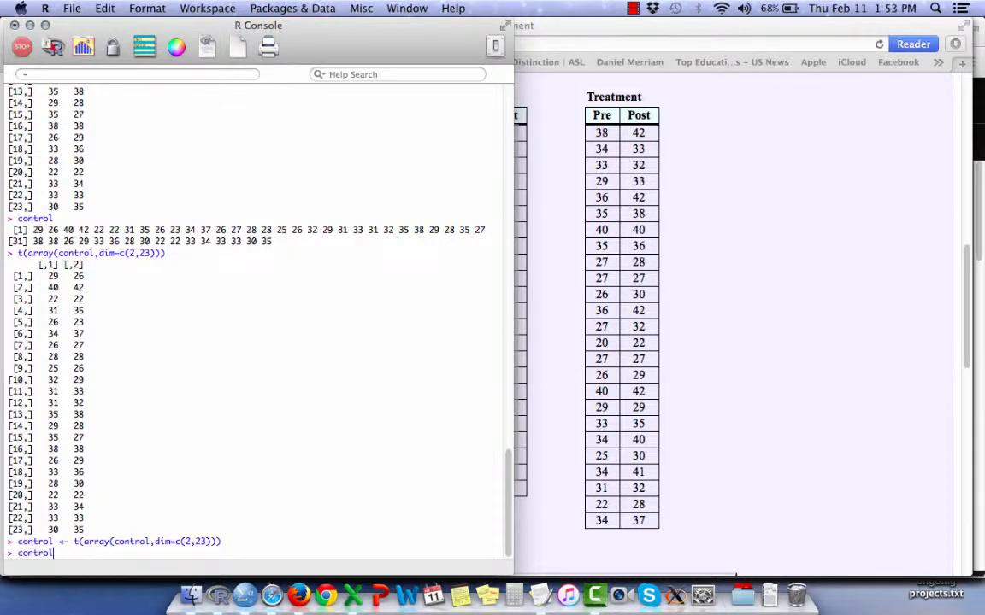
key(Return)
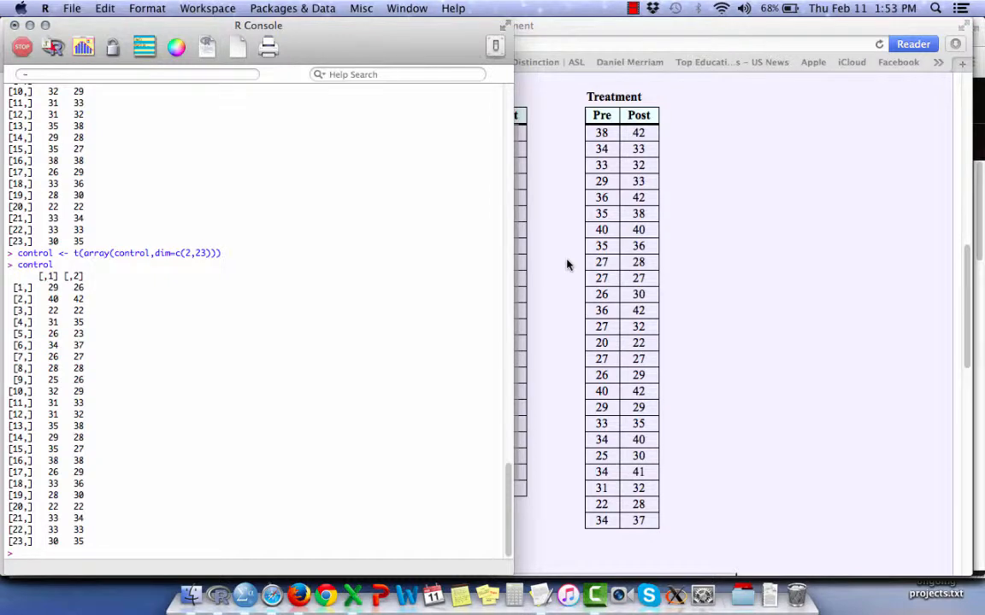
Run treat <- scan() and copy all Pre and Post values of the Treatment table from the WAMAP page in Safari
text(treat <- scan())
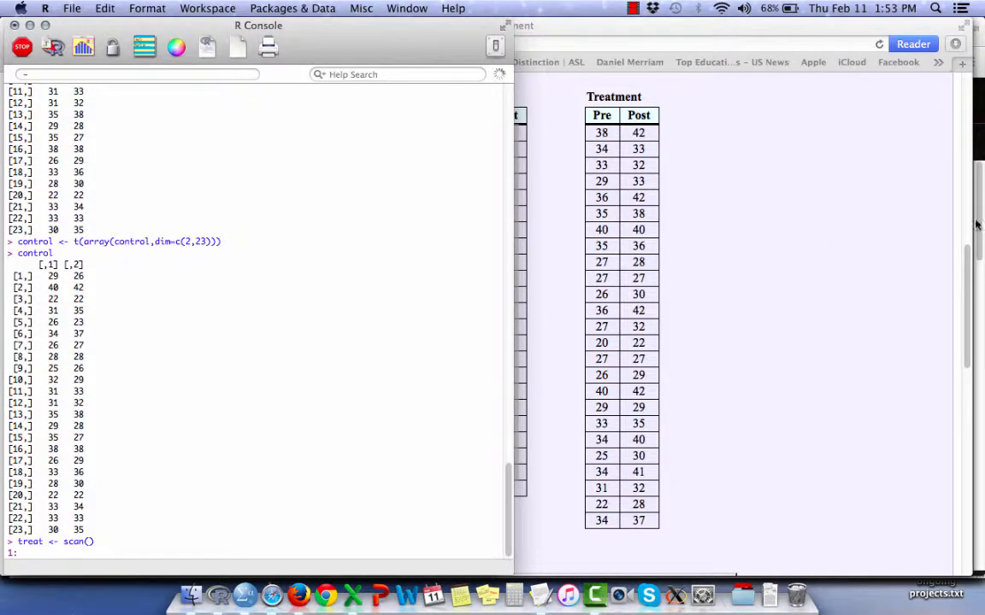
click(780, 228)
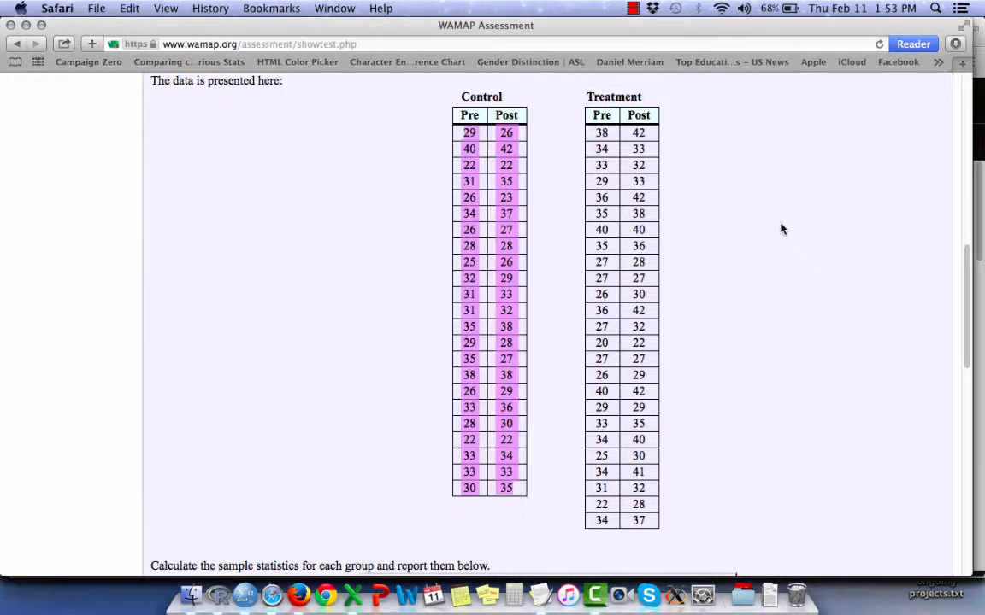
click(593, 137)
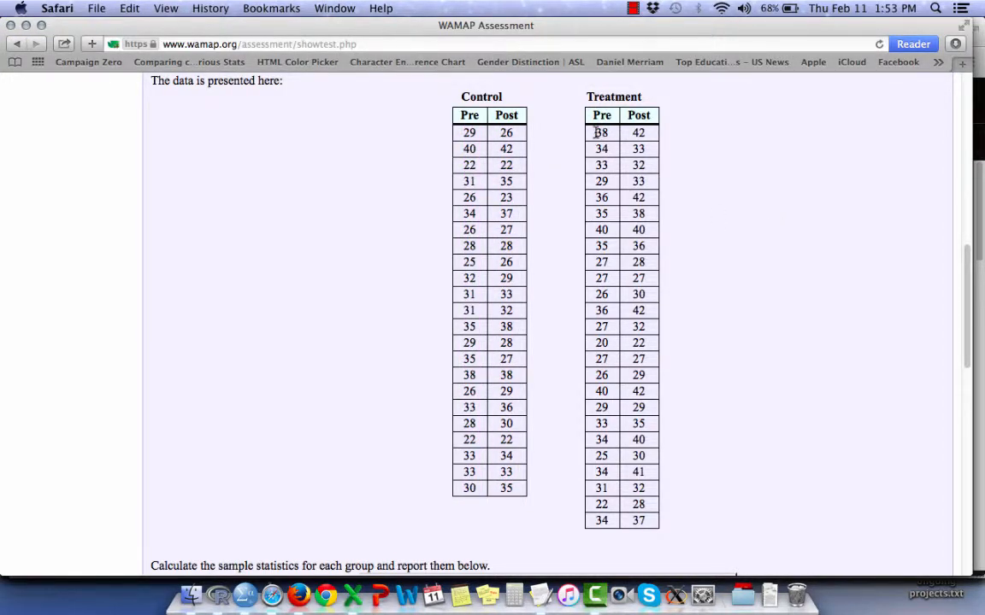
drag(596, 132, 650, 523)
key(super+c)
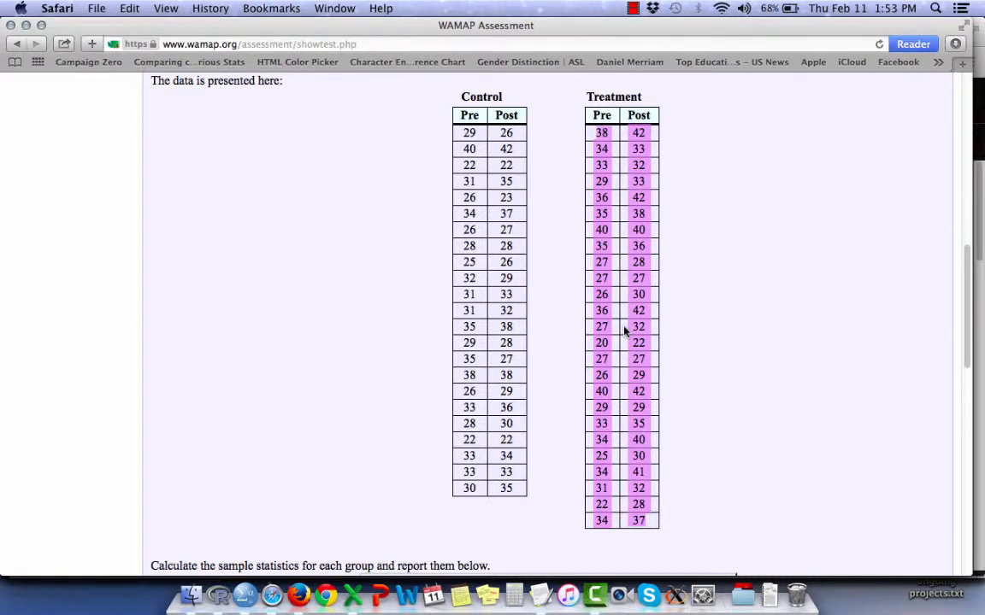
Paste the copied Treatment values into the waiting scan() in the R Console, end the input and print treat
key(super+Tab)
key(super+v)
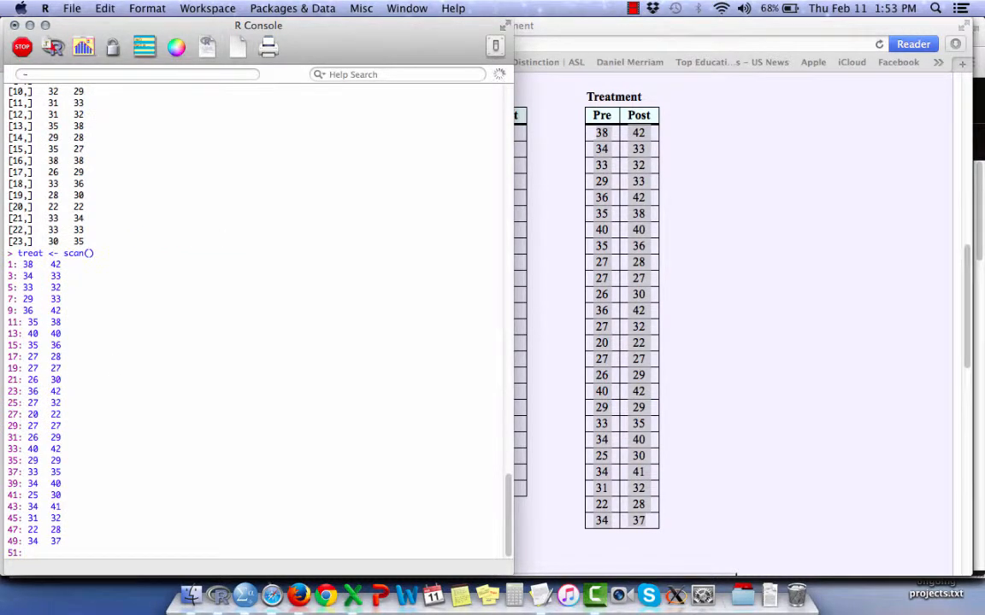
key(Return)
text(treat)
key(Return)
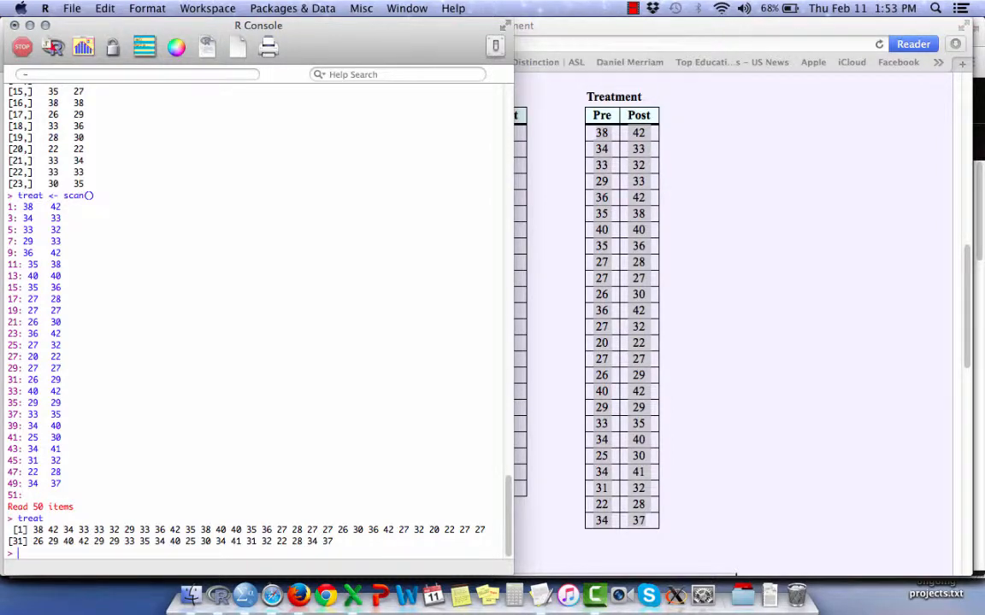
Preview the treat values as a two-row array by running array(treat,dim=c(2,25))
text(array()
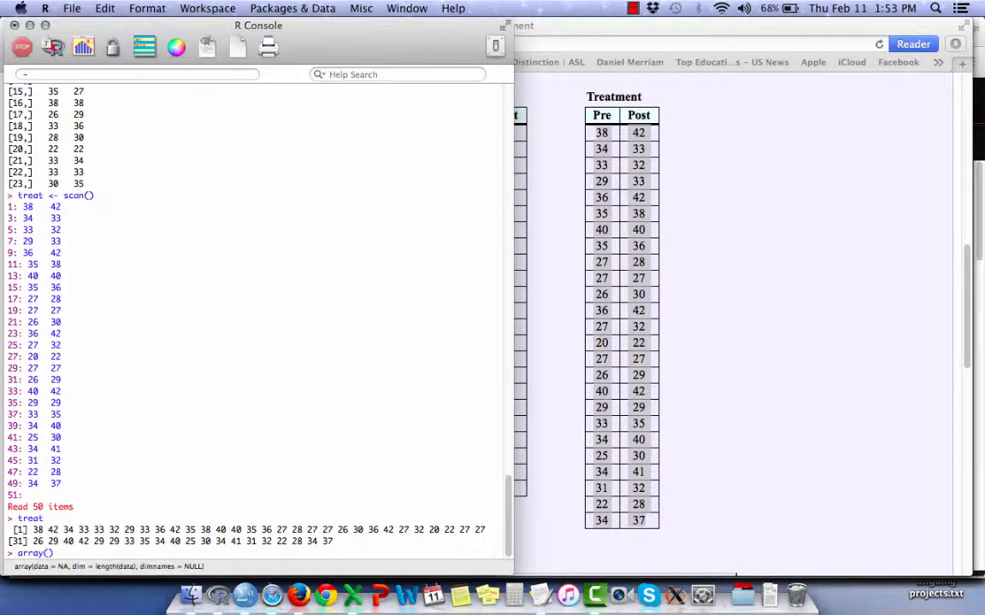
text(treat,dim=c()
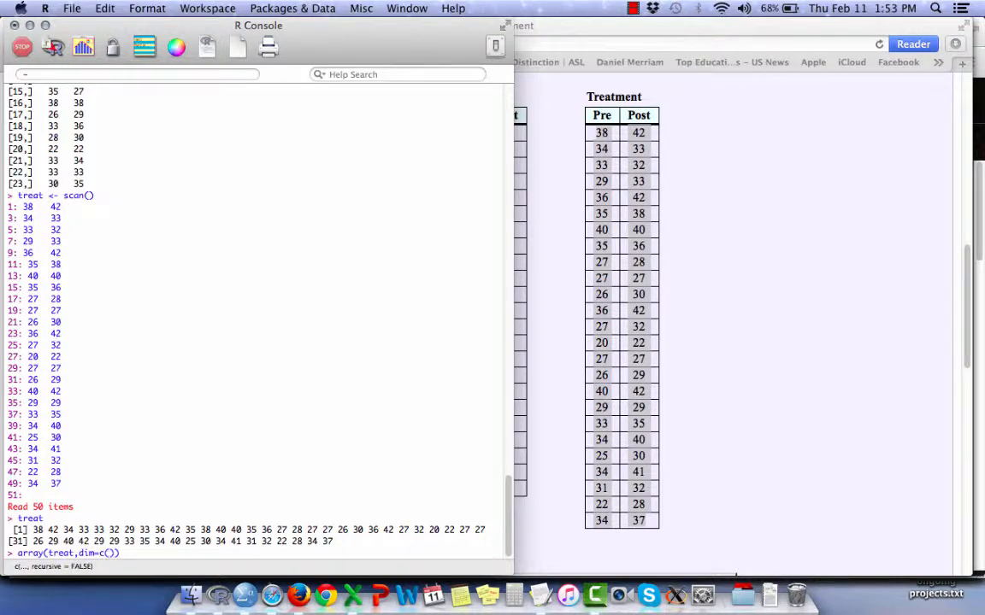
text(2,25)
key(Return)
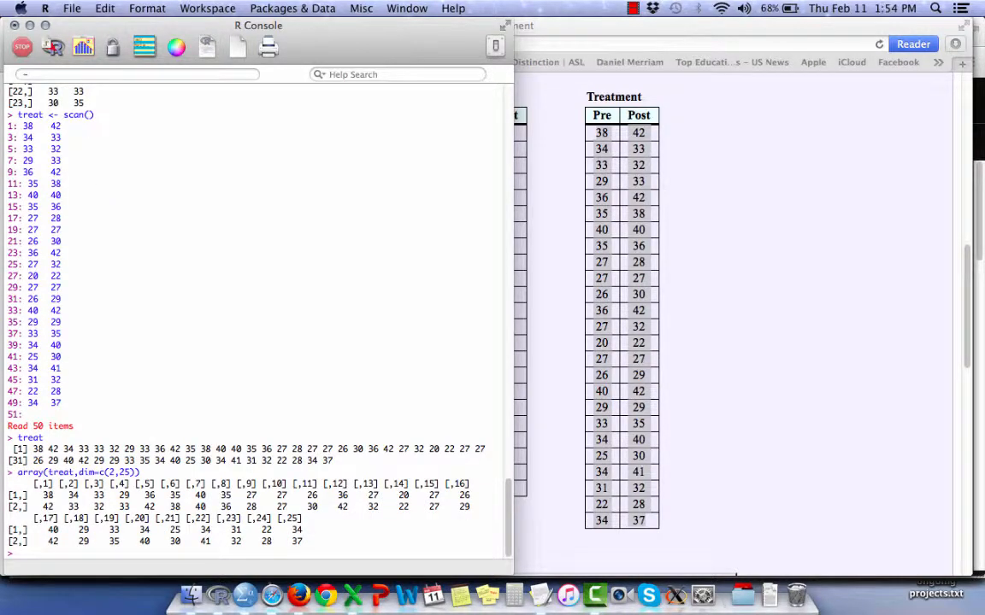
Preview the transposed, two-column version of the array by running t(array(treat,dim=c(2,25)))
key(Up)
text(t()
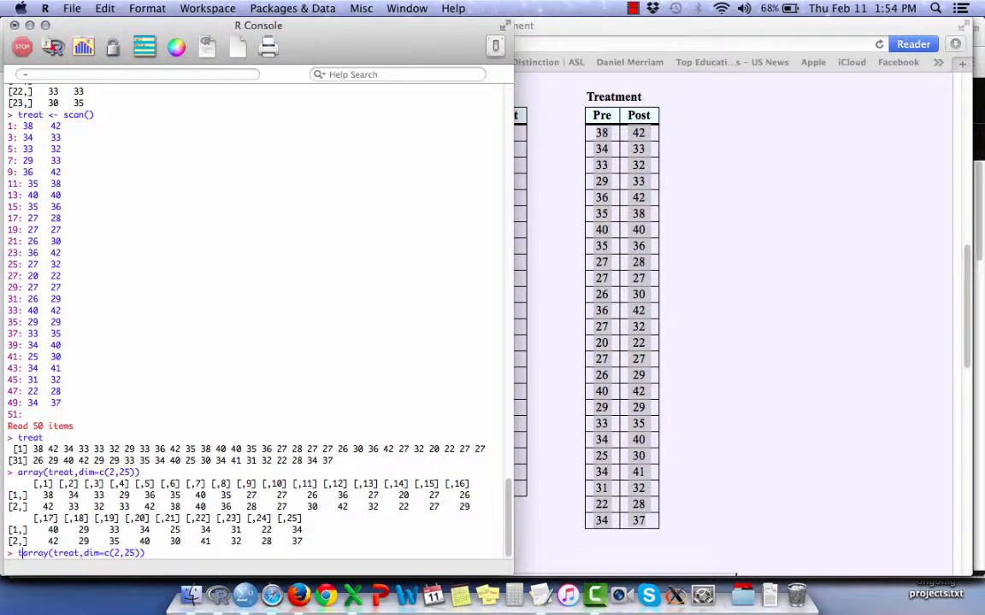
key(End)
text())
key(Return)
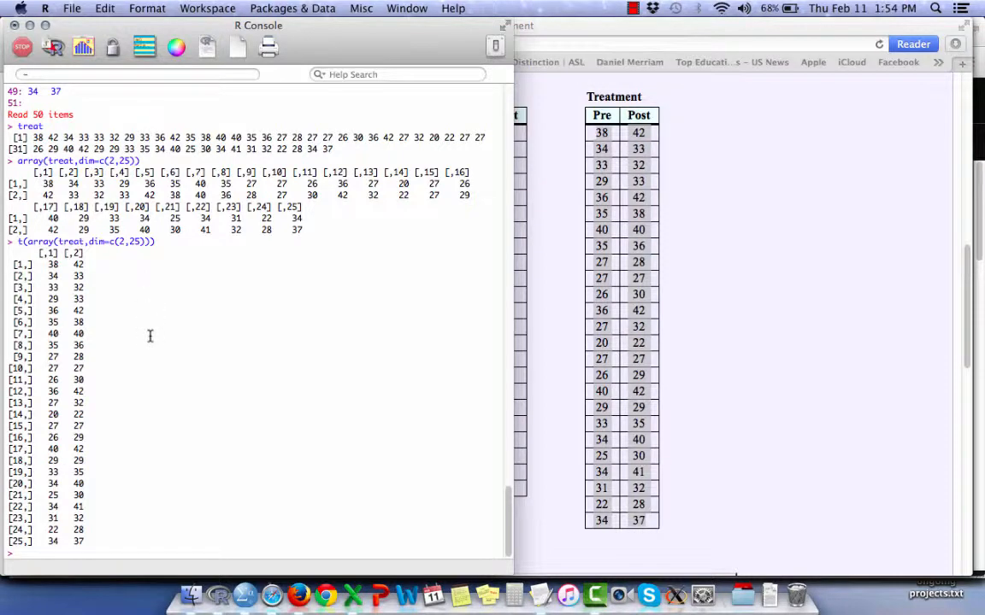
Store the transposed array back into treat with treat <- t(array(treat,dim=c(2,25)))
key(Up)
key(ctrl+a)
text(treat)
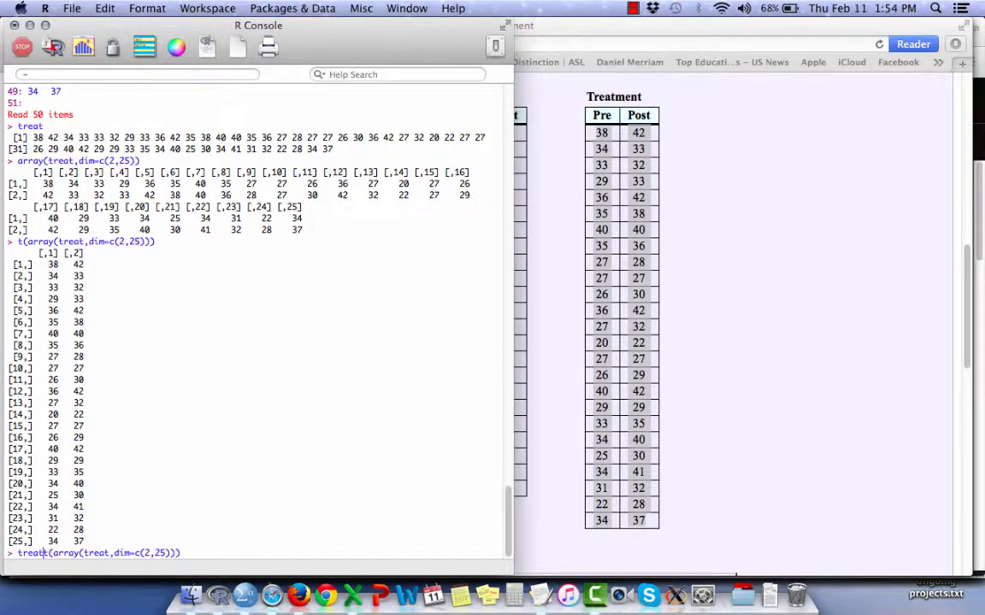
text( <-)
key(Return)
Print the control and treat arrays and the TREAT indicator vector to review them
text(c)
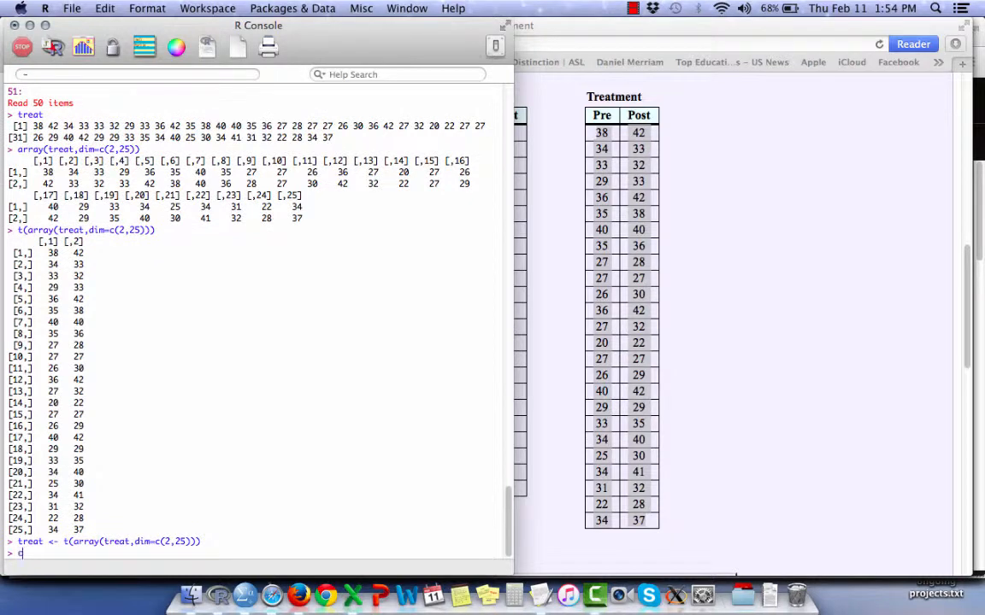
text(ontrol)
key(Return)
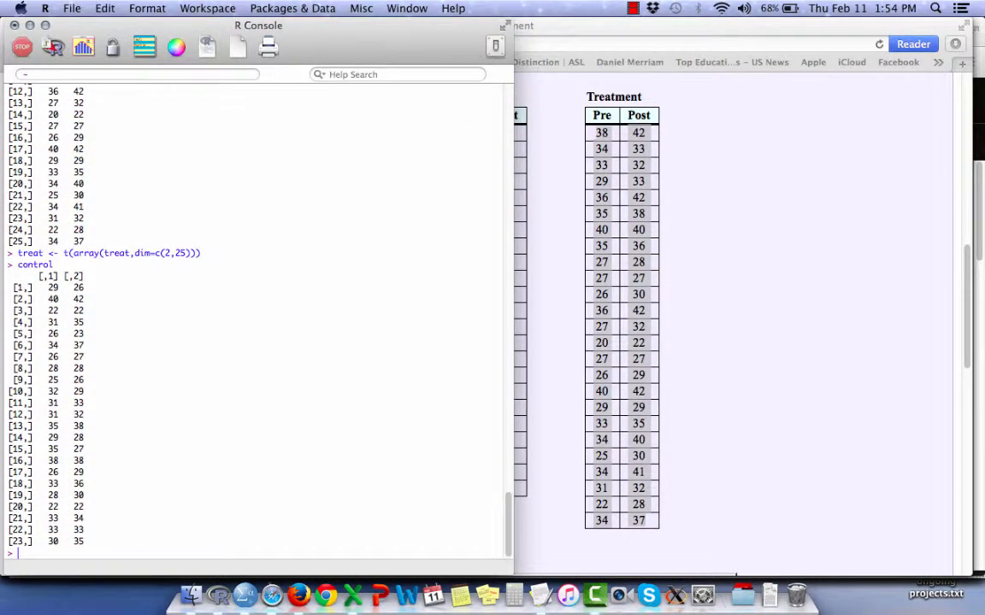
text(treat)
key(Return)
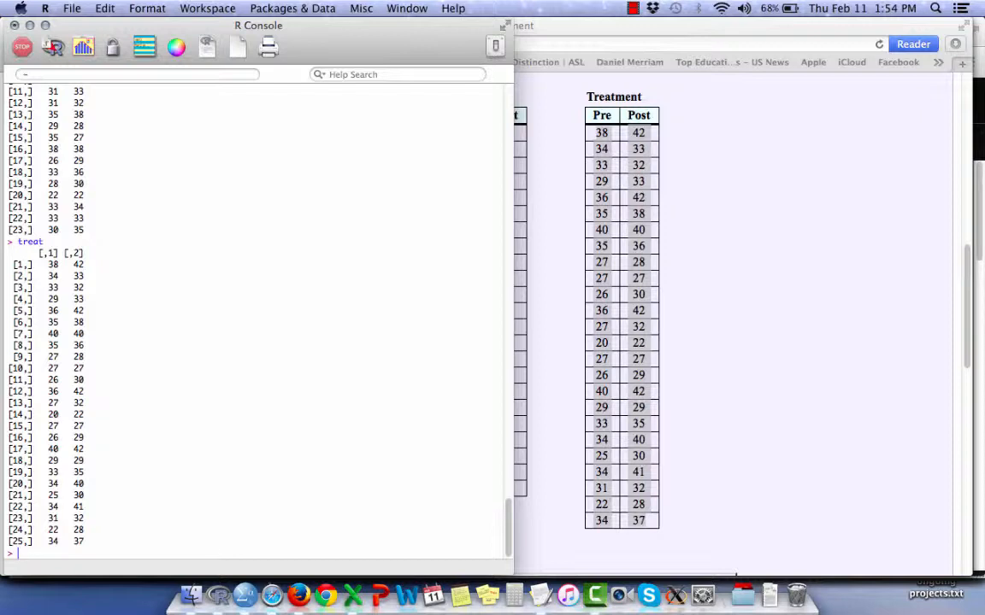
text(TREAT)
key(Return)
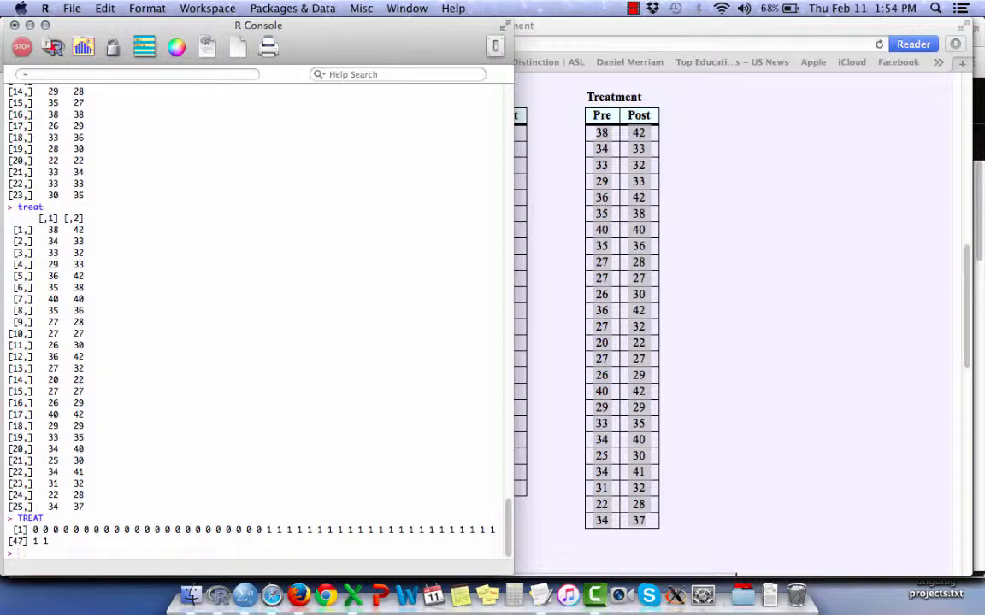
Preview the control and treatment rows stacked together with rbind(control,treat) and review the output from its start
text(rbind())
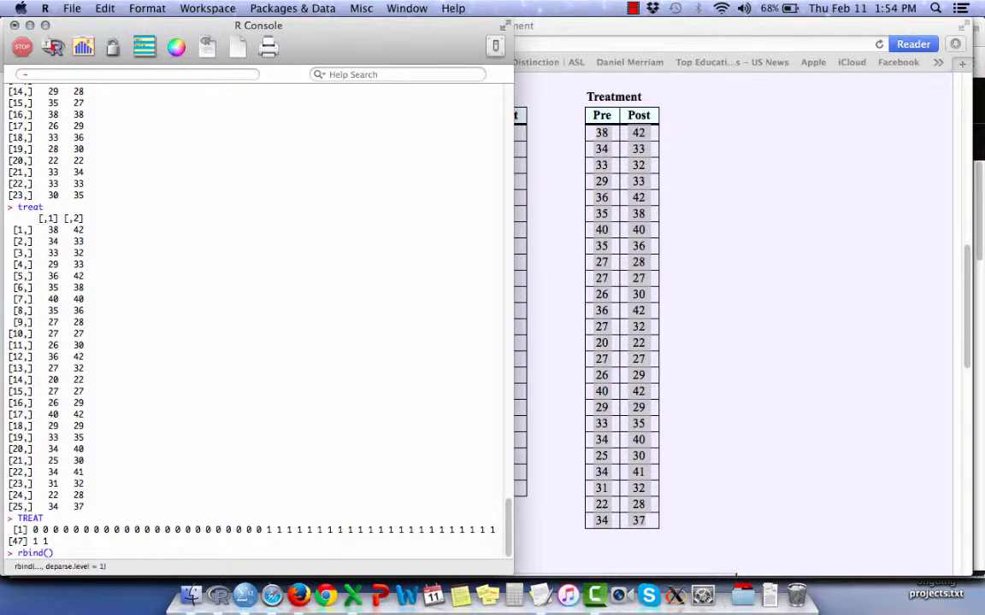
text(control,treat)
key(Return)
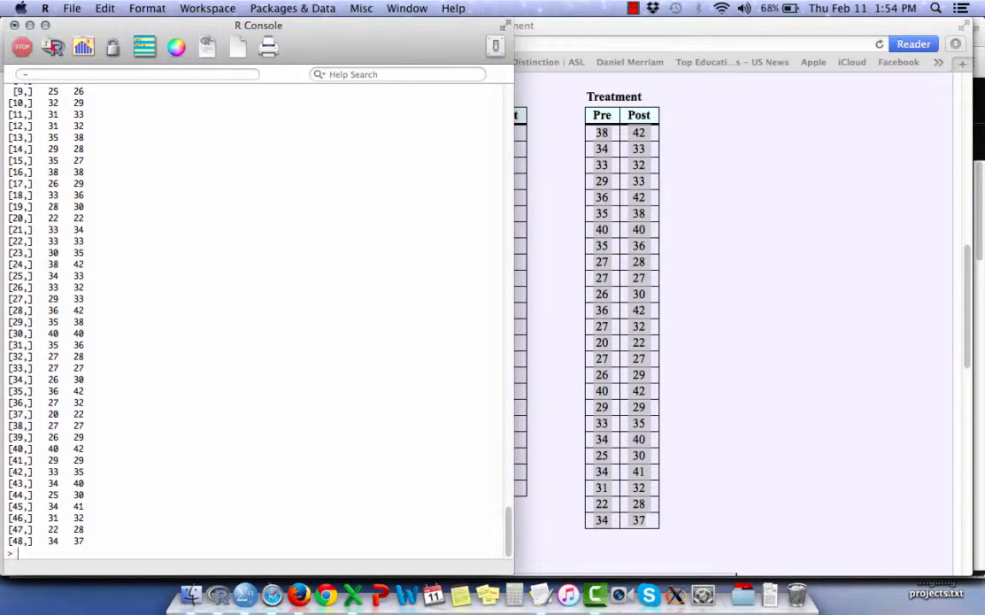
scroll(139, 268, up, 7)
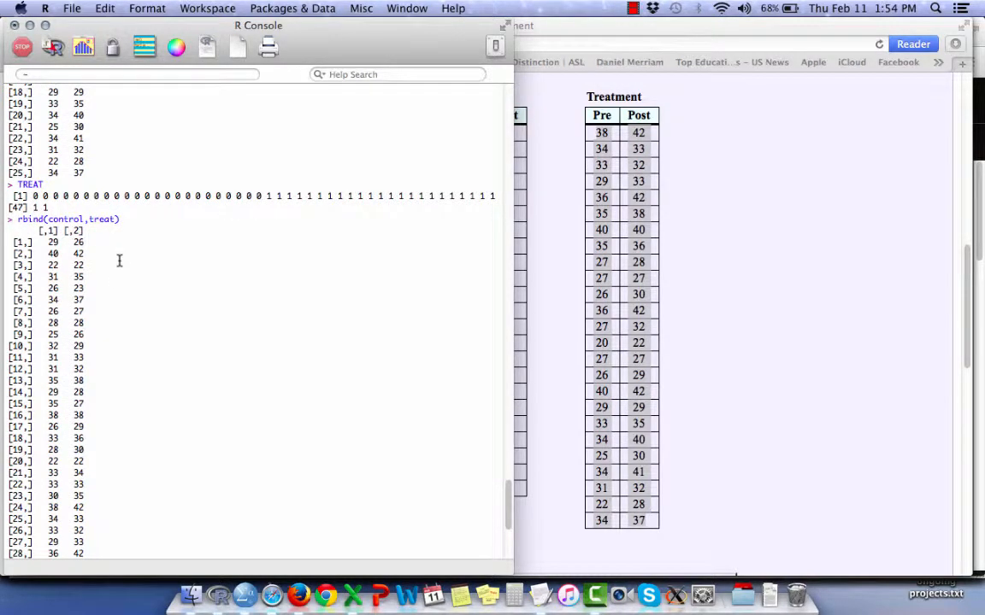
Store the stacked rows with my.data <- rbind(control,treat), then print my.data and check its rows
key(Up)
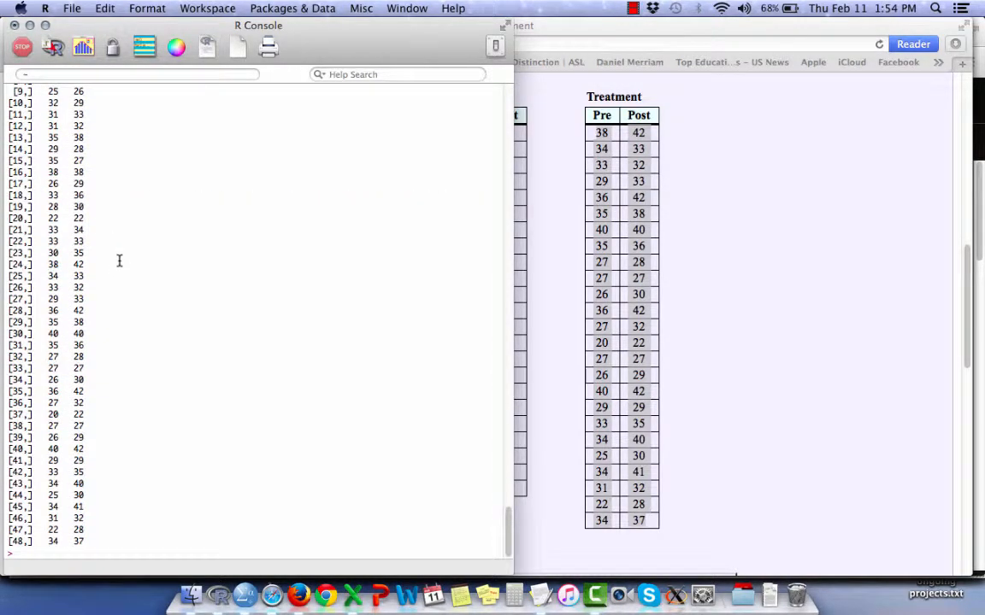
text(my.data <- rbind(control,treat)
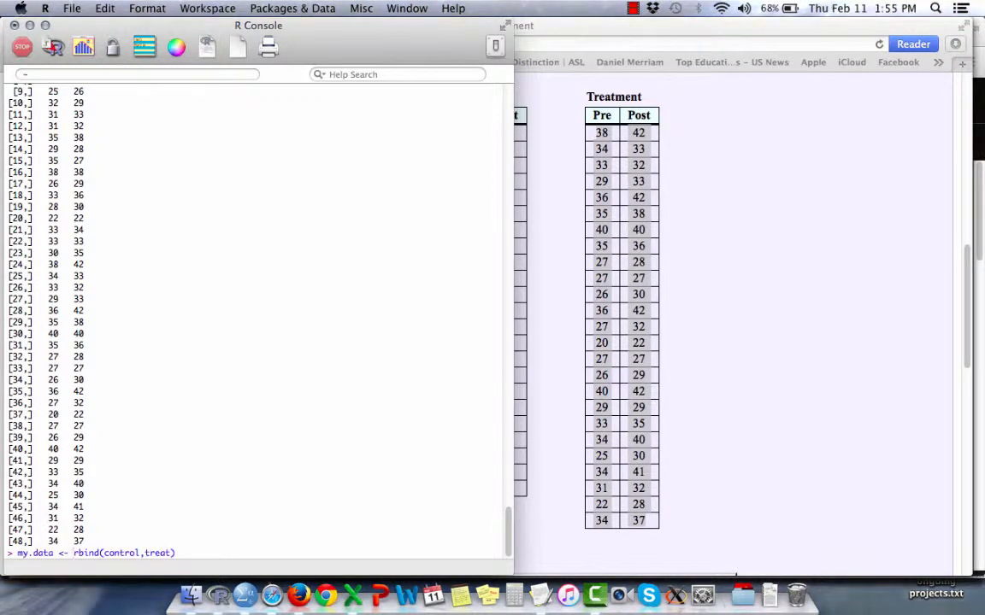
key(Return)
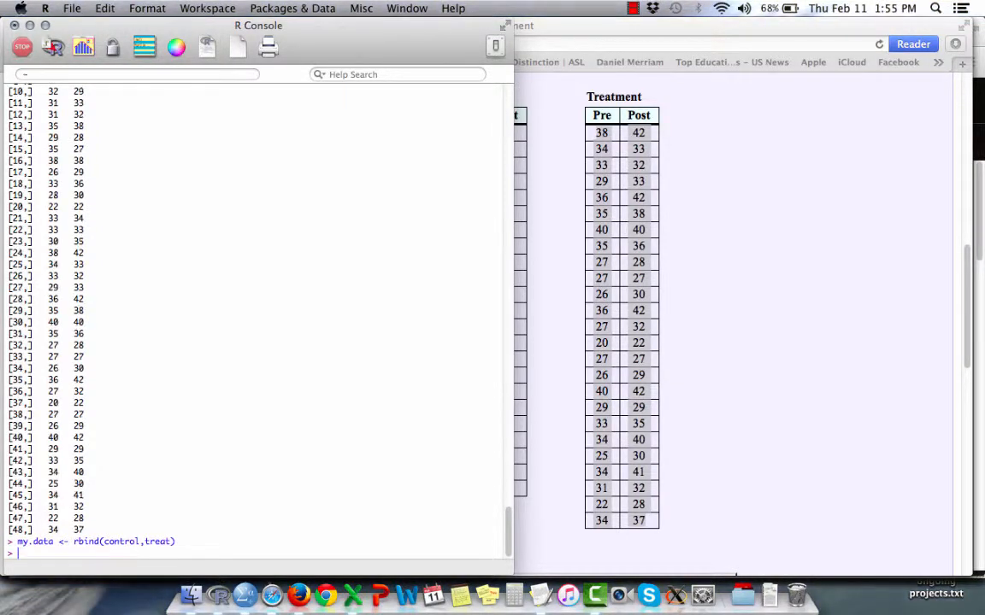
text(my.data)
key(Return)
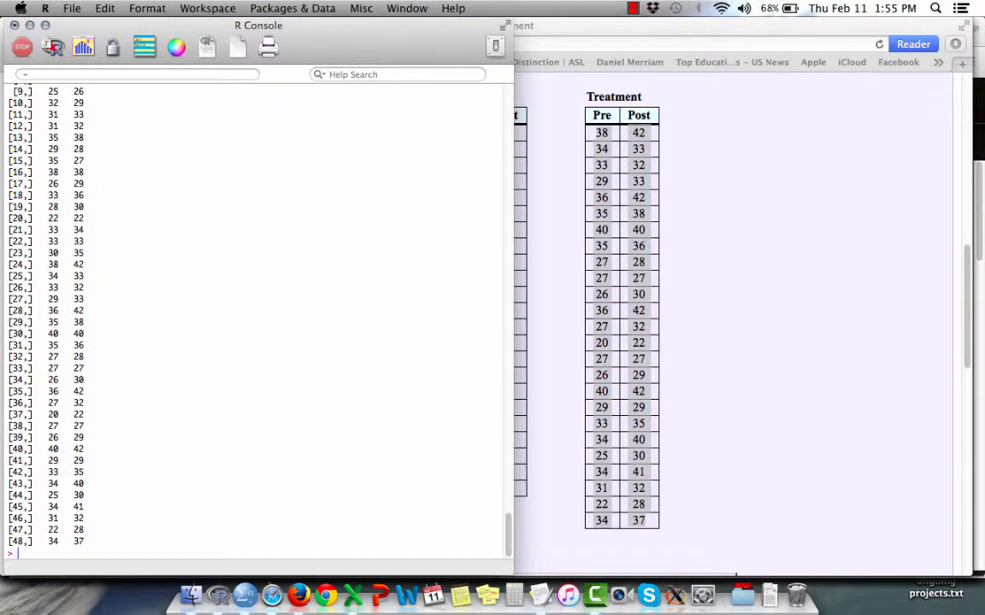
scroll(85, 248, up, 10)
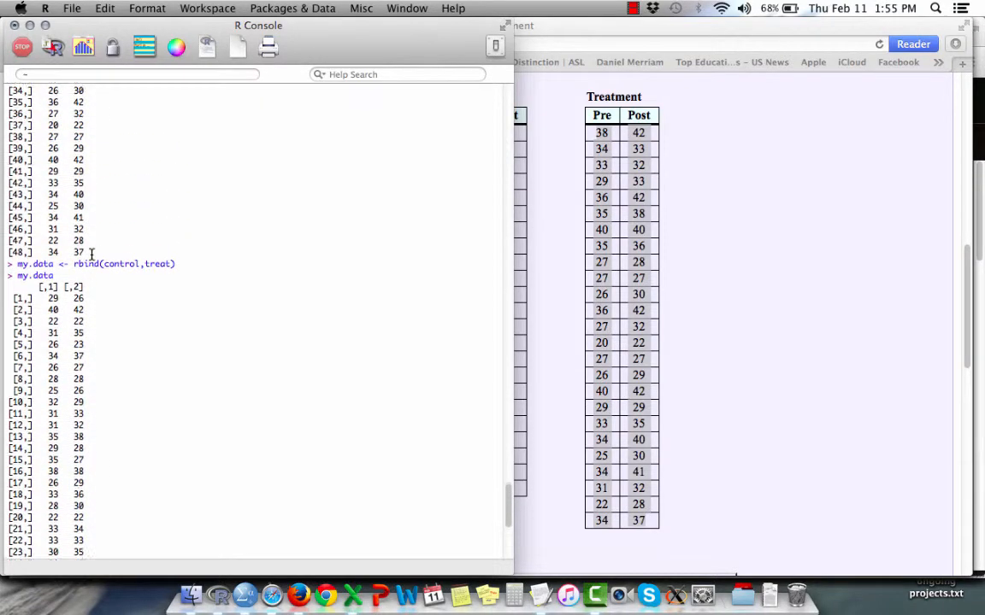
scroll(91, 254, down, 10)
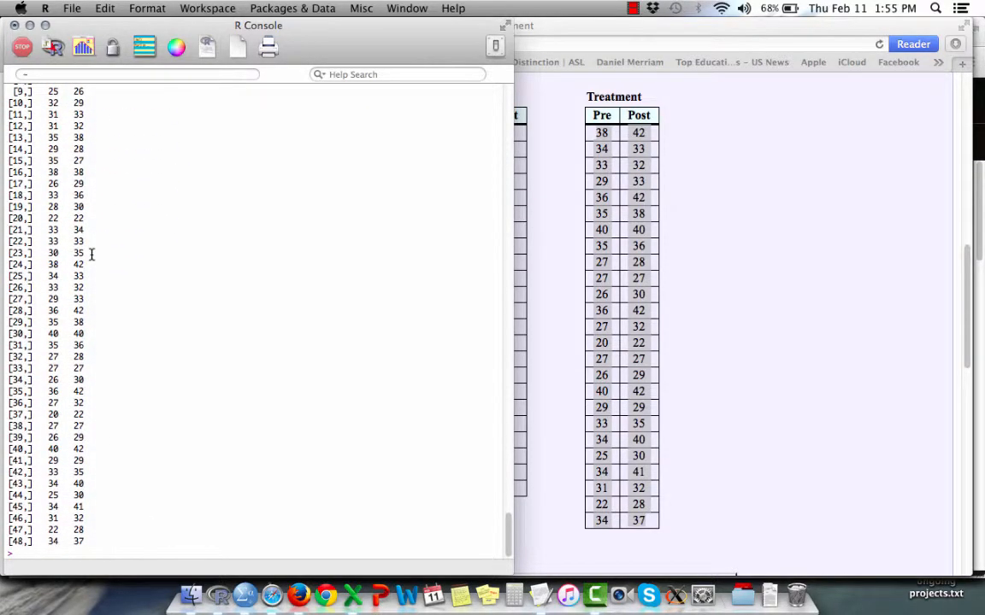
scroll(91, 254, up, 6)
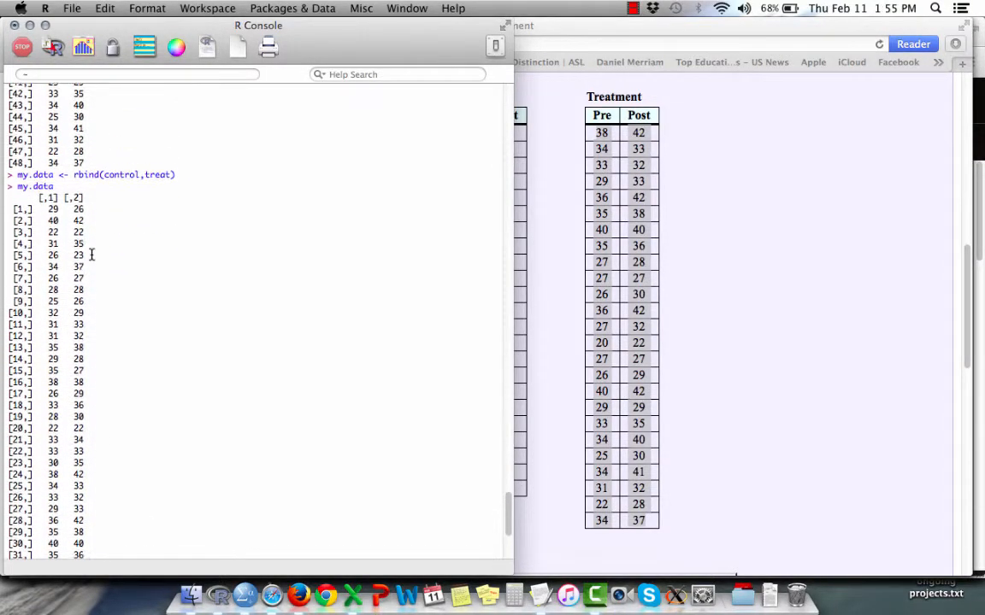
scroll(91, 254, down, 6)
Convert the matrix with my.data <- as.data.frame(my.data), then print my.data and check its column headings
text(my)
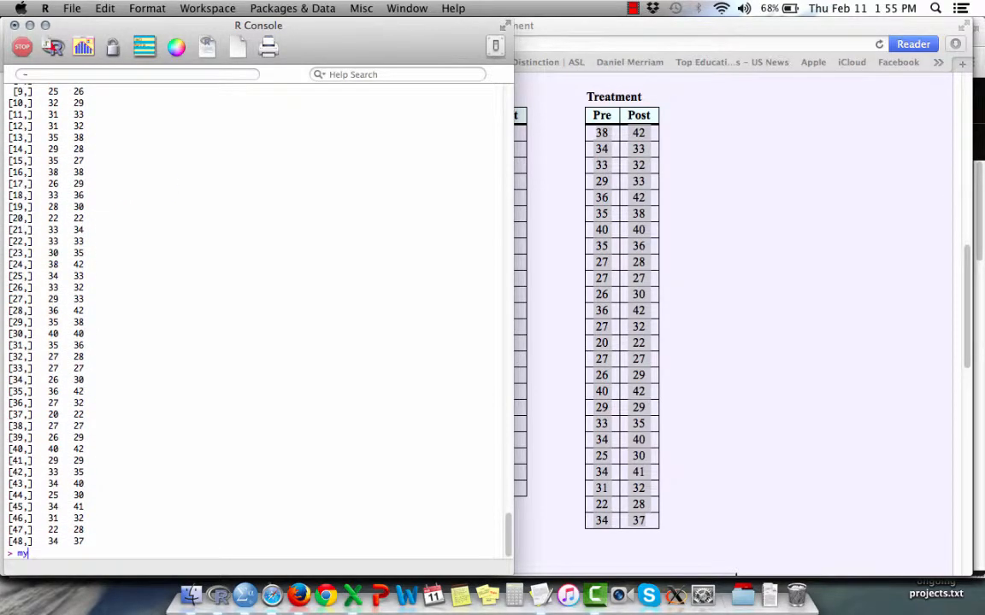
text(.data <- as.data.frame(m)
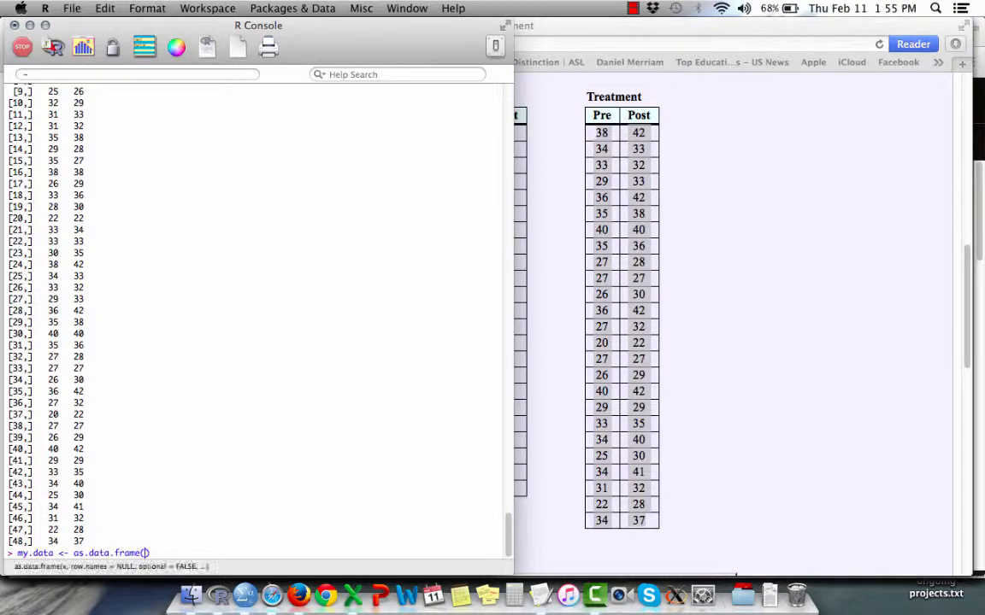
text(y.data)
key(Return)
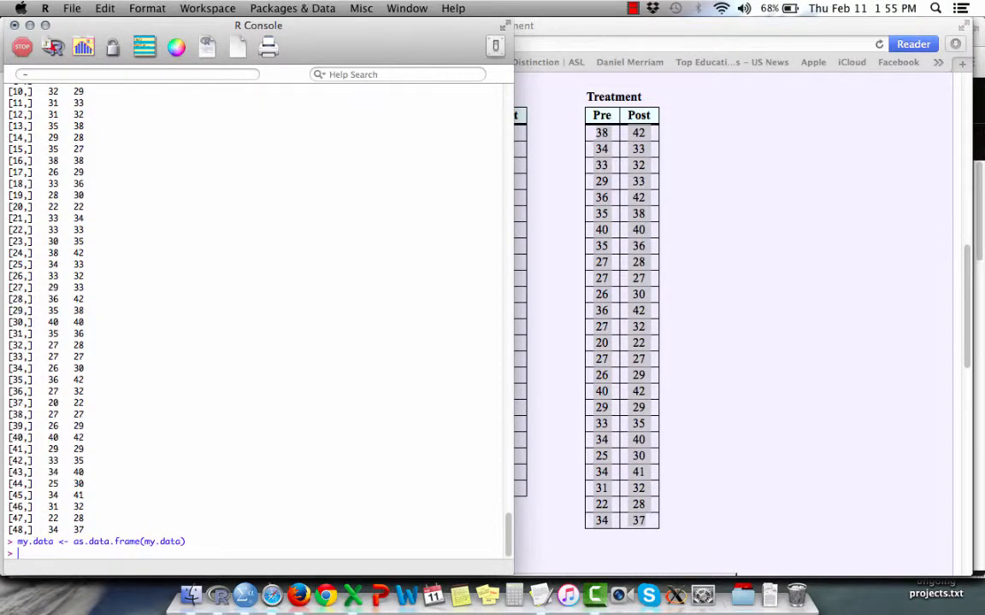
text(my.data)
key(Return)
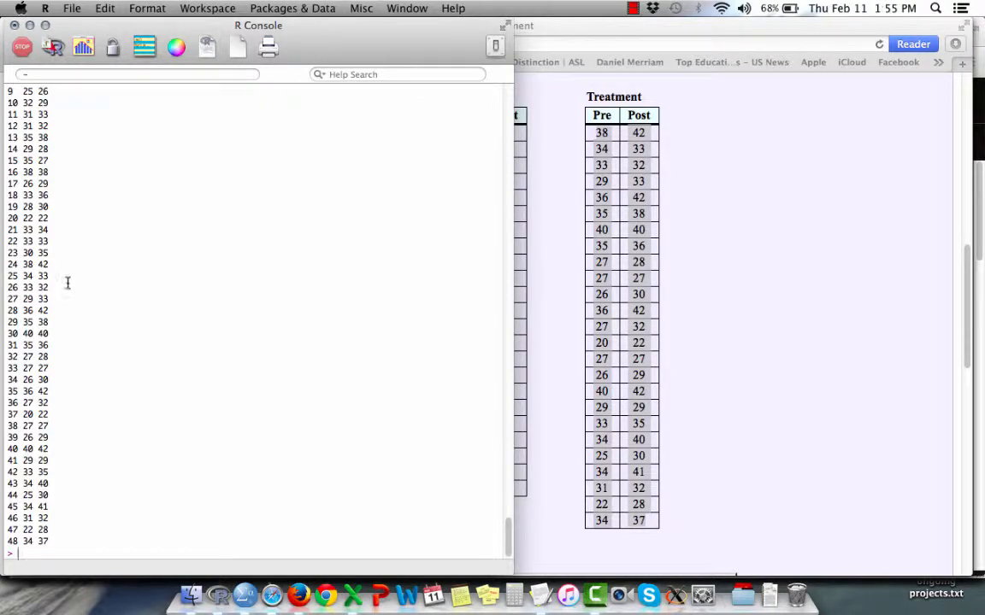
scroll(68, 281, up, 10)
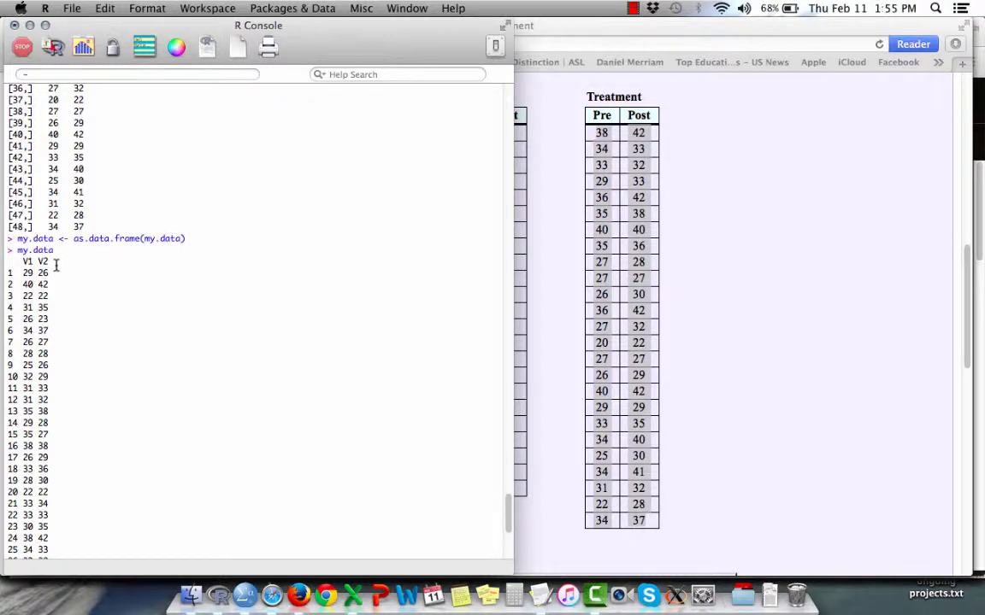
Name the data frame's columns with names(my.data) <- c("pre","post") and show its first rows with head(my.data)
text(nam)
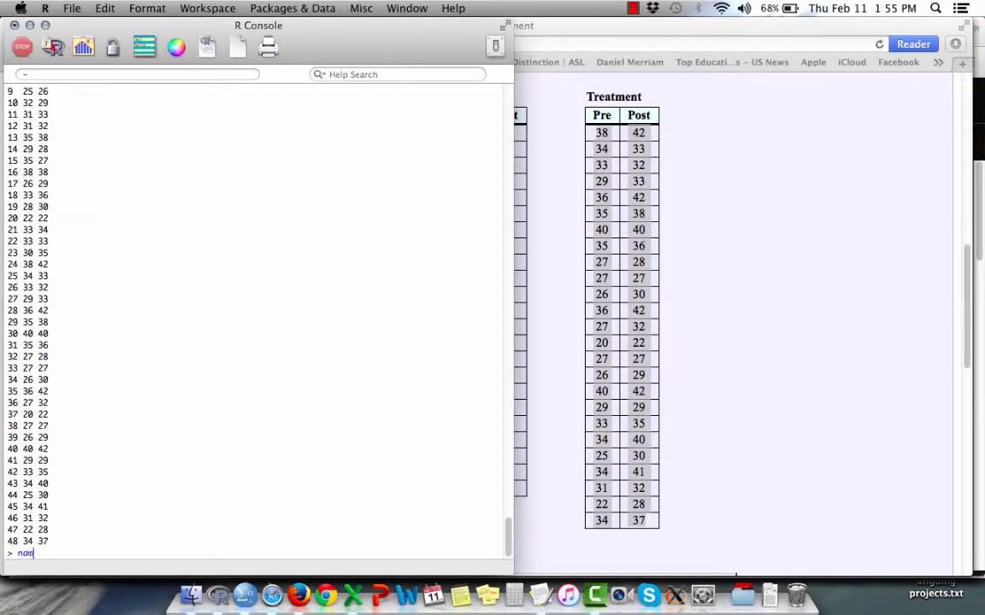
text(es(my.data) <)
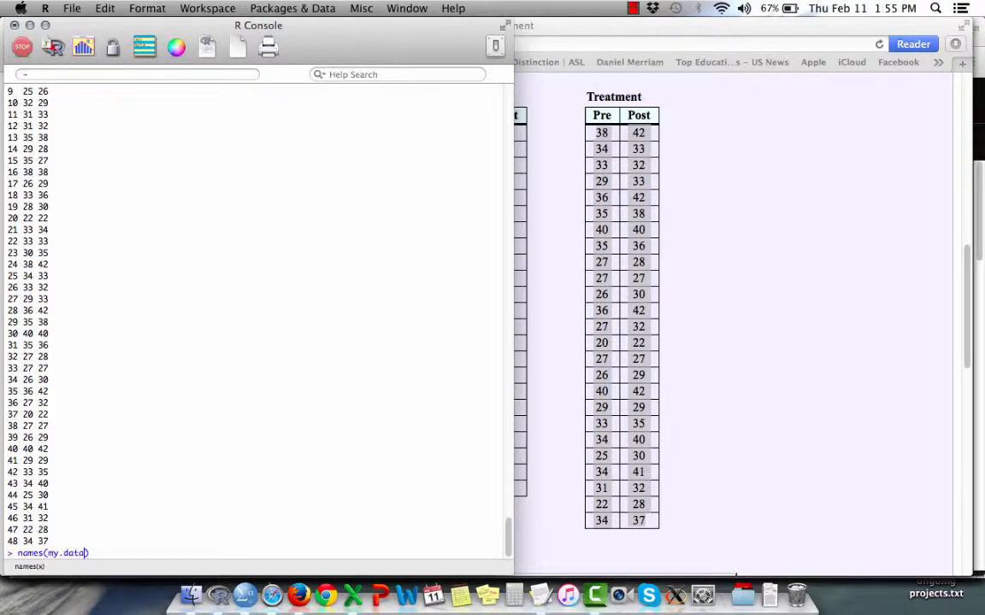
text(- c()
key(Return)
key(Up)
key(Left)
text("pre)
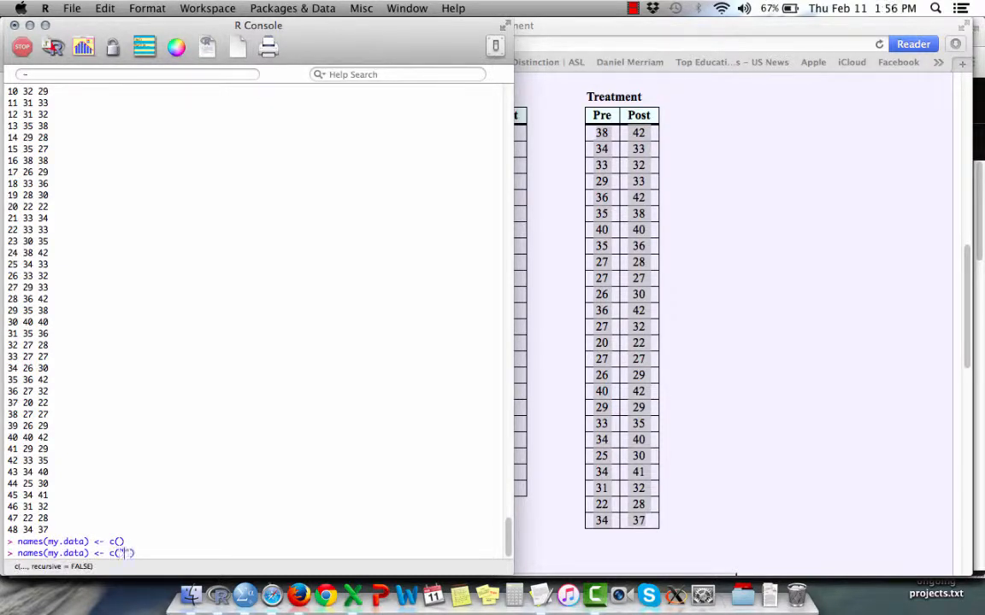
text(","post")
key(Return)
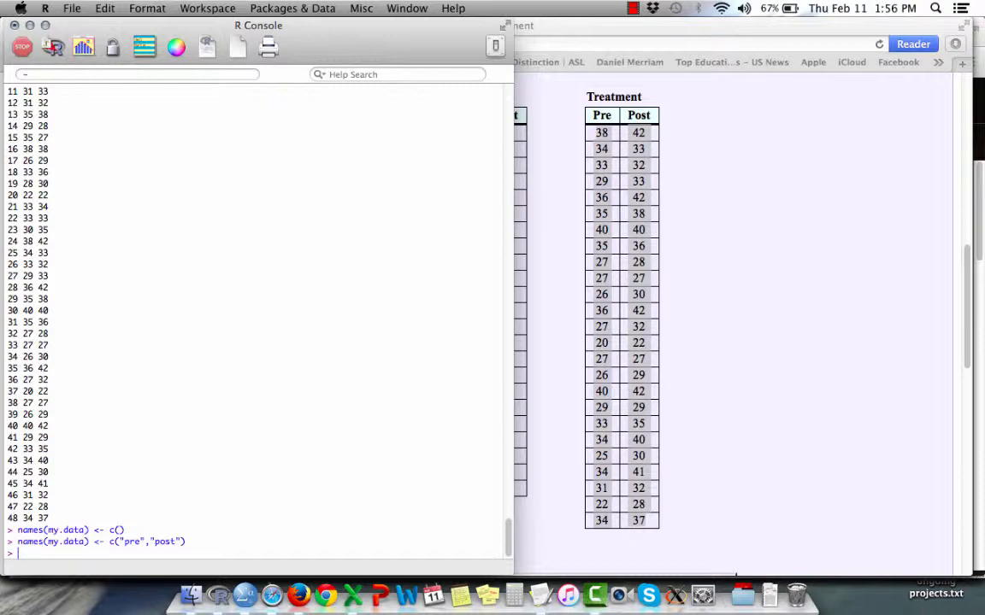
text(head(my.data)
key(Return)
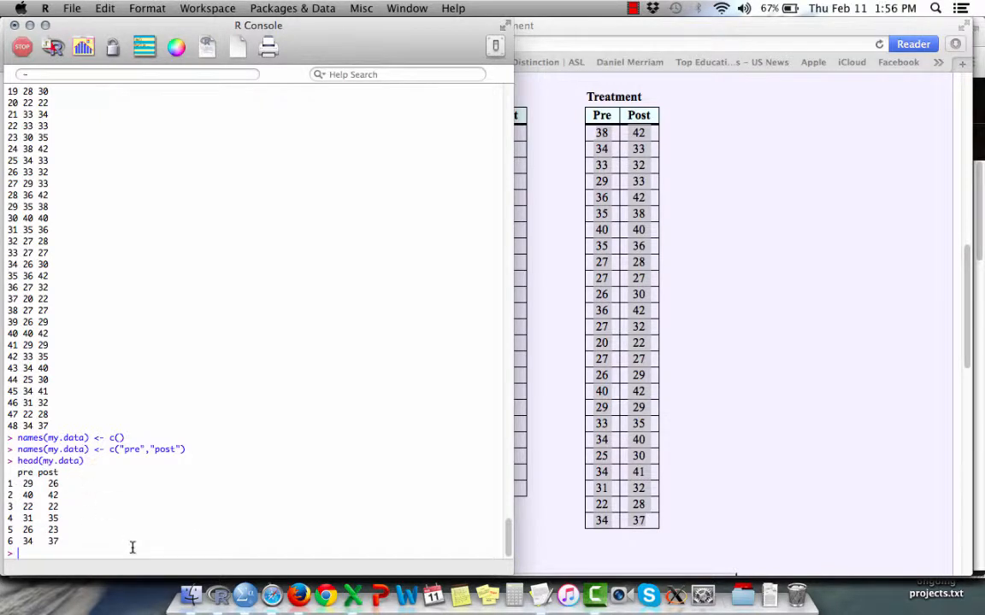
Append the indicator column with my.data <- cbind(my.data,TREAT) and check the result with head(my.data) and tail(my.data)
text(my.data <- cbind(m)
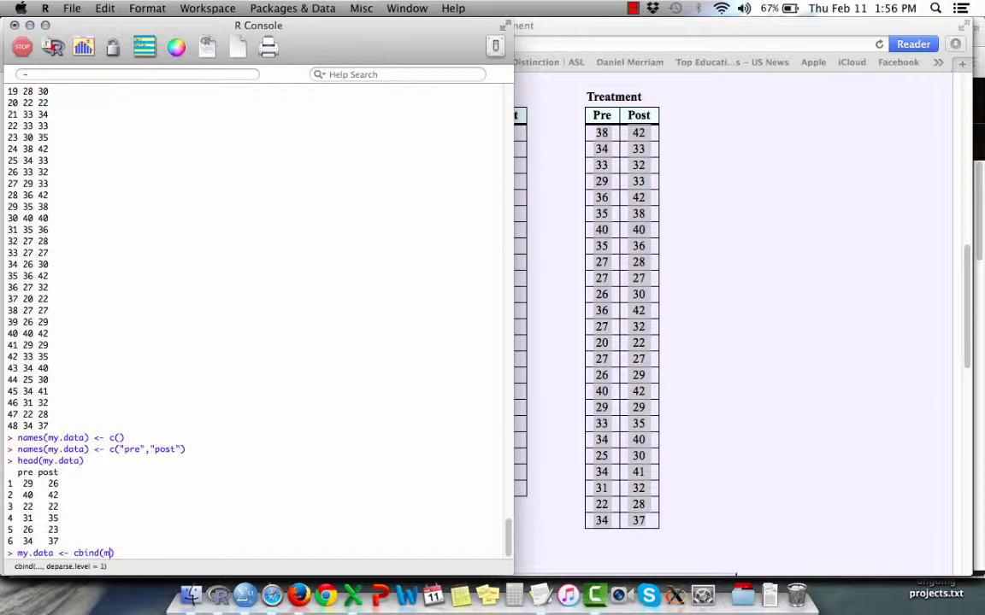
text(y.data,TREAT)
key(Return)
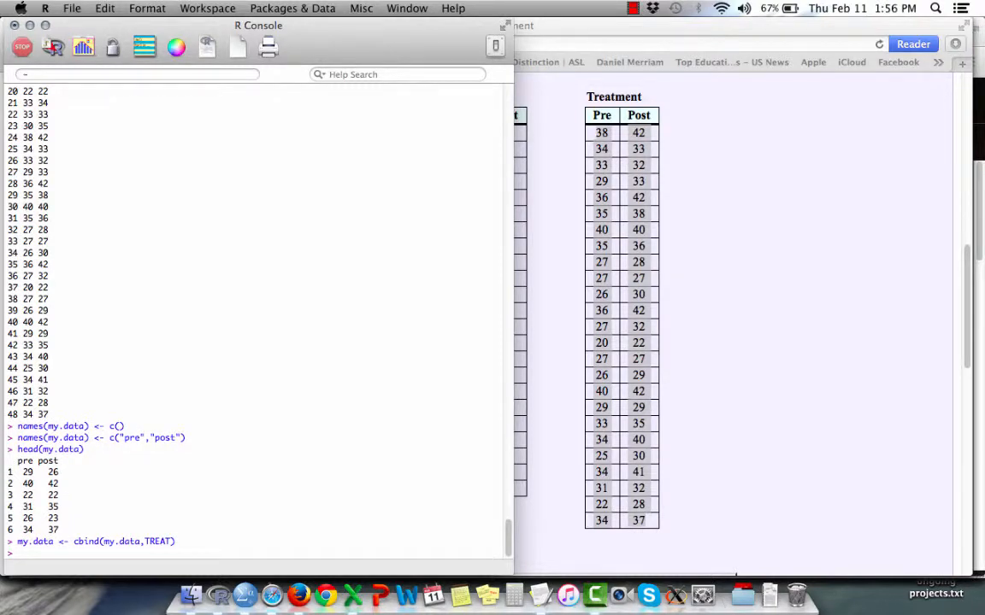
text(head(my.da)
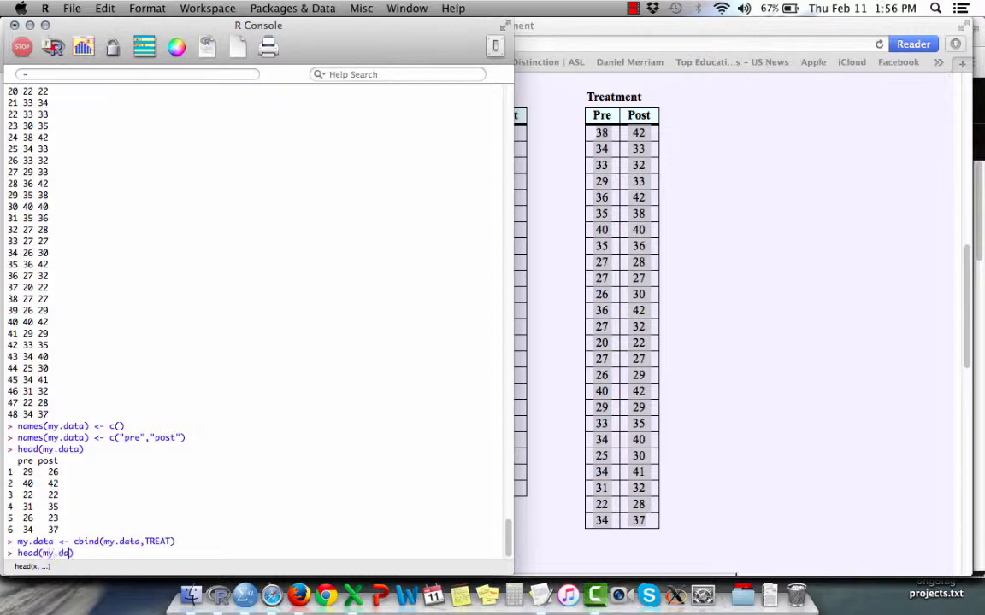
text(ta)
key(Return)
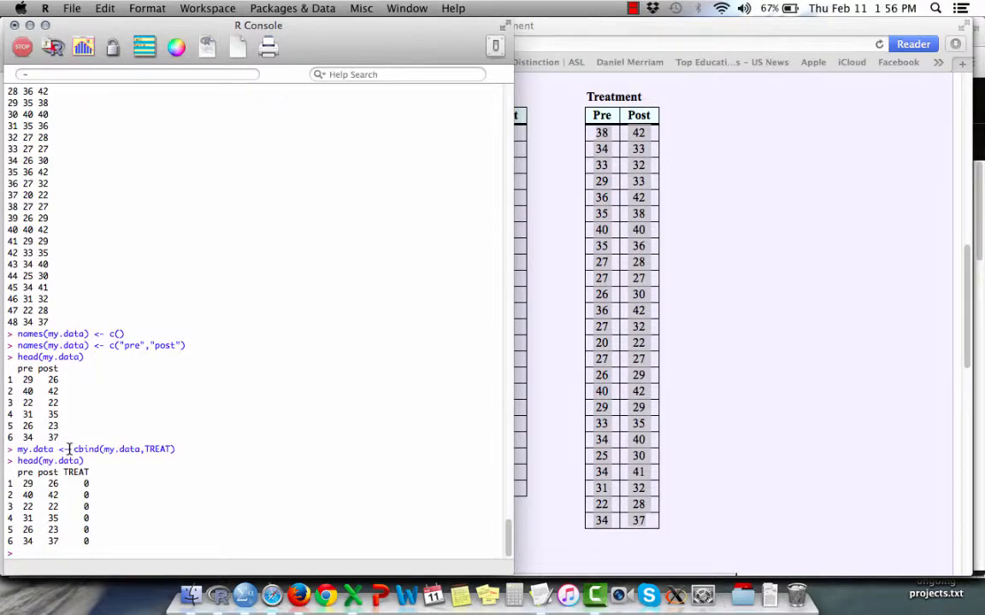
text(tail(my.data)
key(Return)
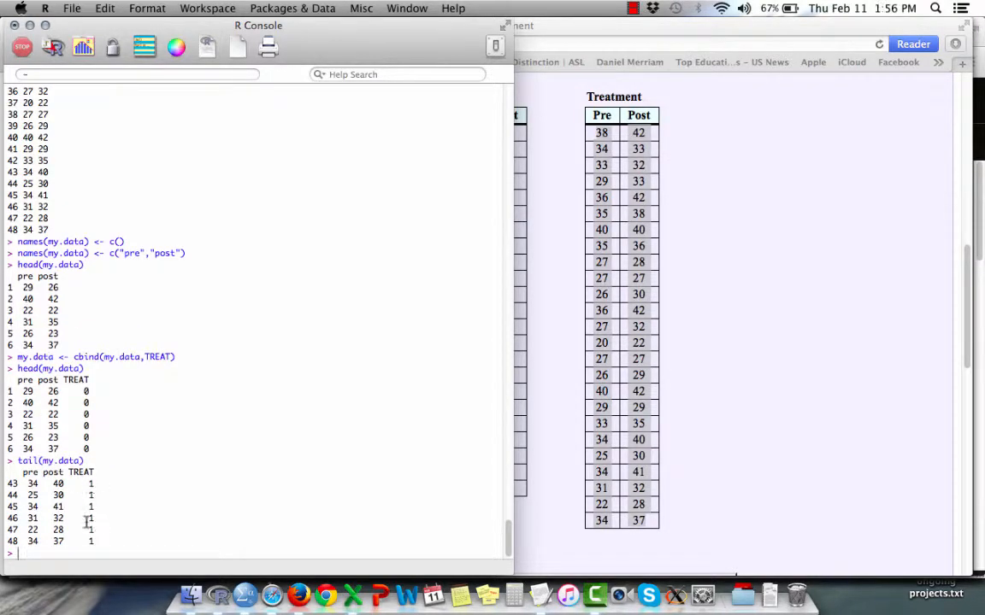